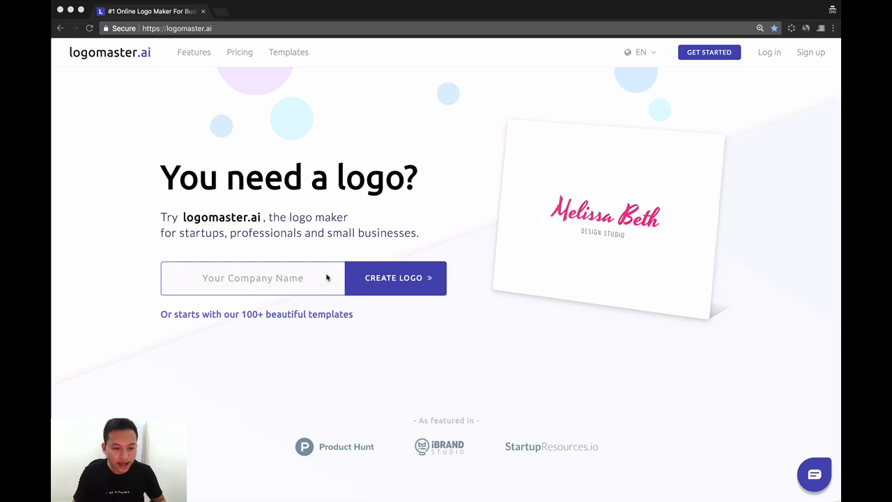
# Step: Enter "PEA Online Shop" as the company name and start creating the logo
pyautogui.click(202, 283)
pyautogui.click(220, 274)
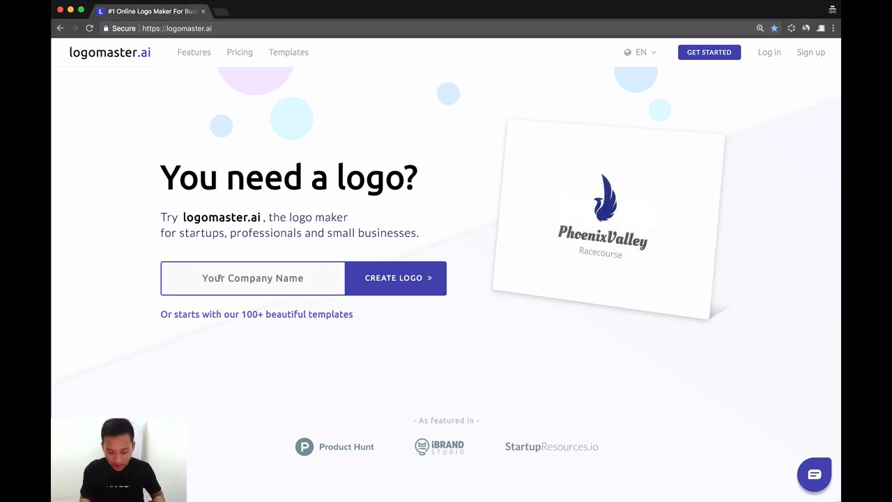
pyautogui.write('PE')
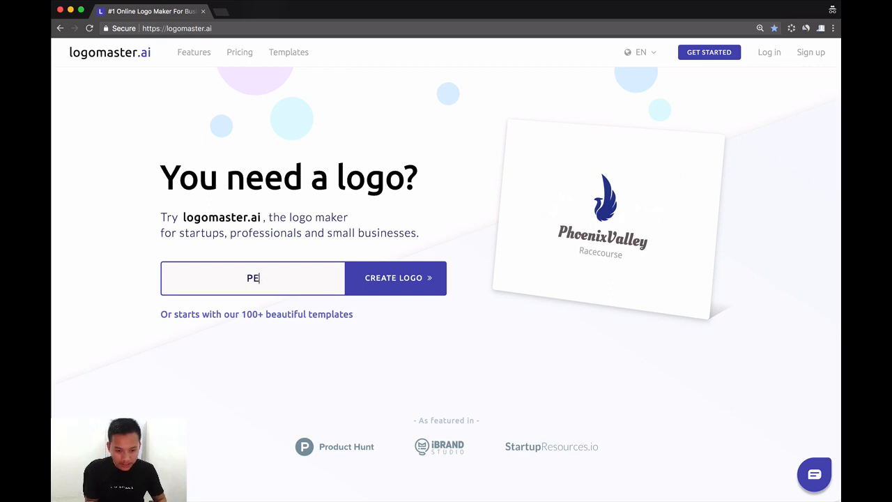
pyautogui.write('A Onli')
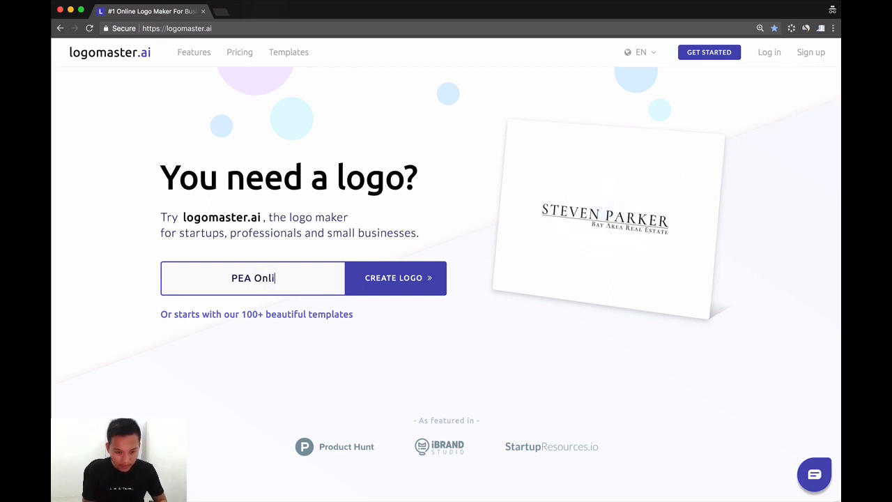
pyautogui.write('ne Shop')
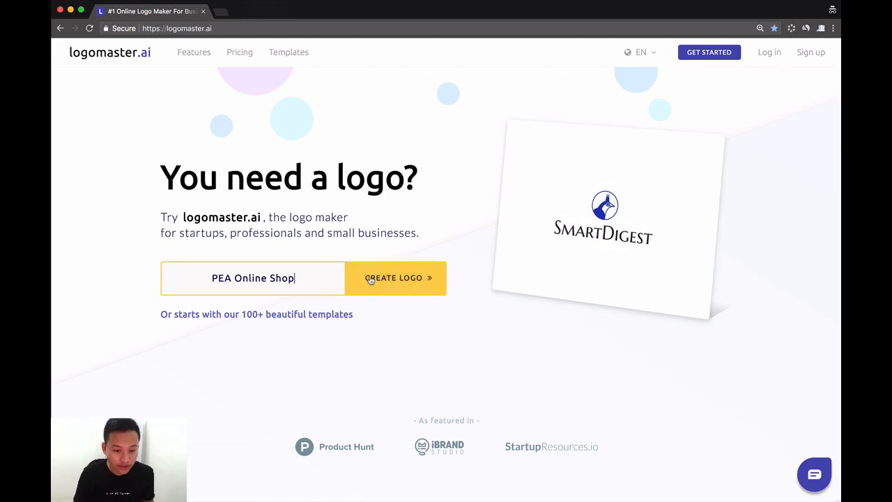
pyautogui.click(394, 280)
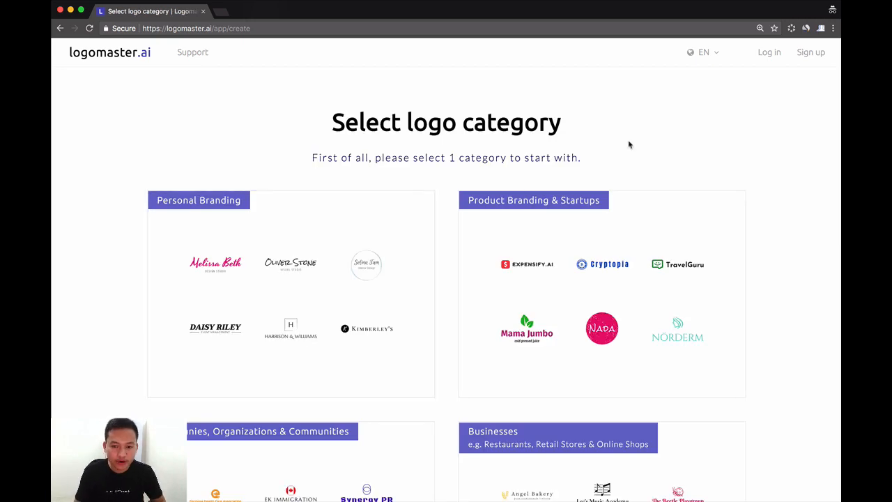
# Step: Choose the Businesses category for restaurants, retail stores and online shops as the logo category
pyautogui.scroll(-1, 629, 144)
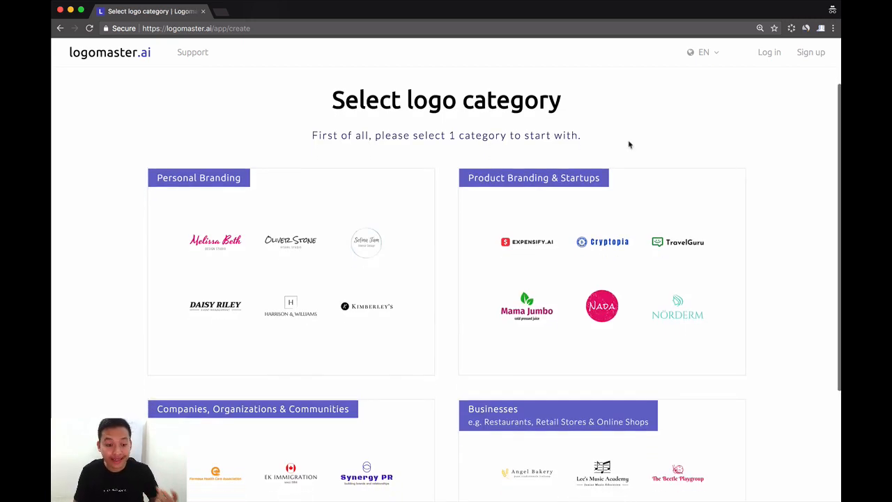
pyautogui.scroll(-5, 628, 144)
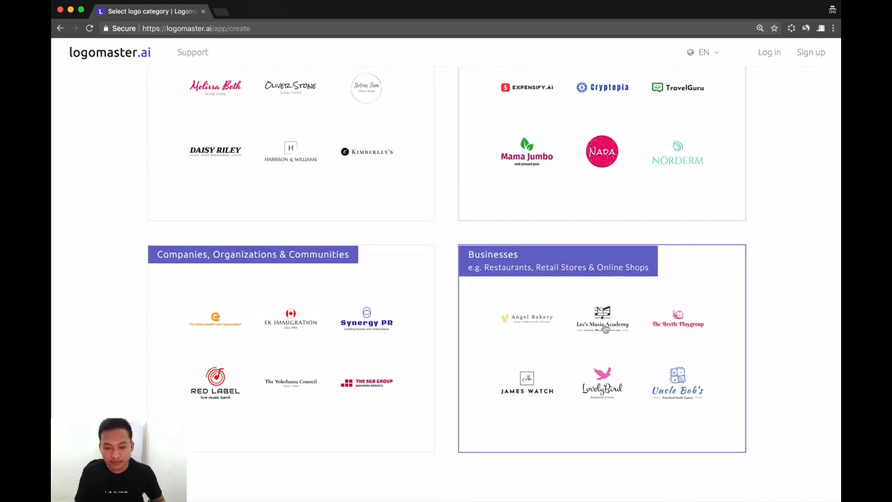
pyautogui.click(606, 329)
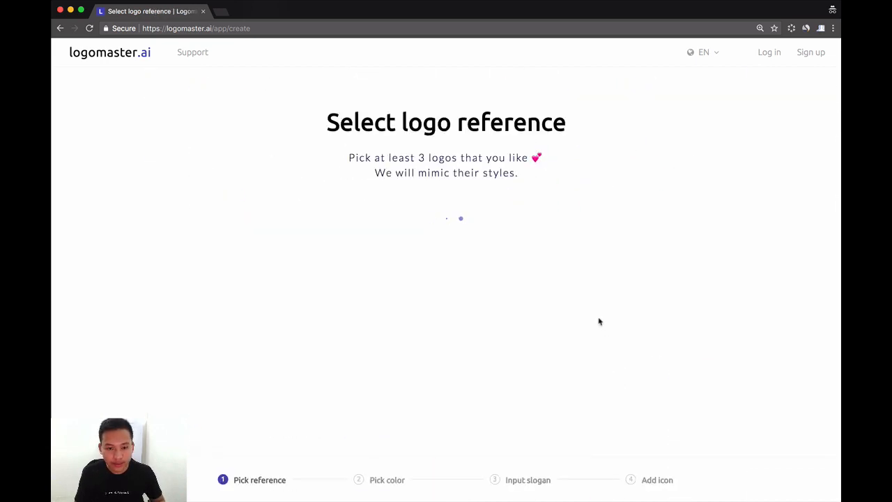
# Step: Pick the 268 Bakery and Hotel Palm Pattaya logos as style references
pyautogui.scroll(-3, 596, 317)
pyautogui.scroll(-1, 591, 315)
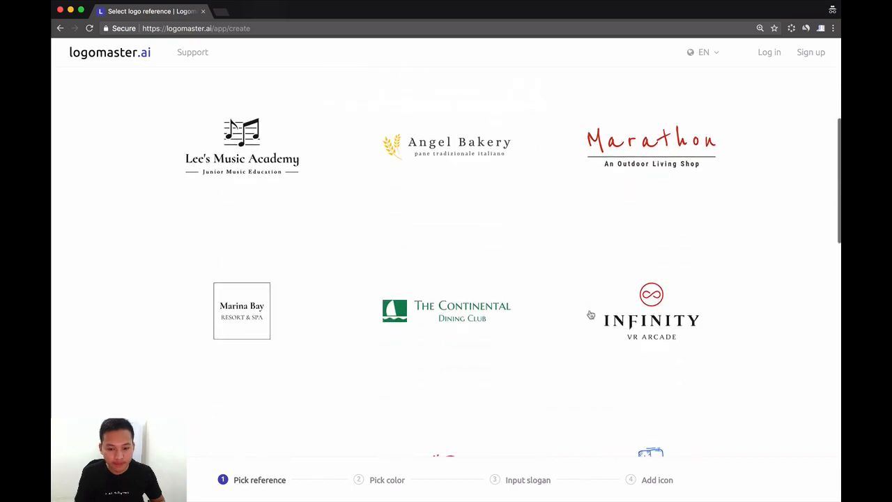
pyautogui.scroll(-3, 591, 315)
pyautogui.scroll(-9, 591, 315)
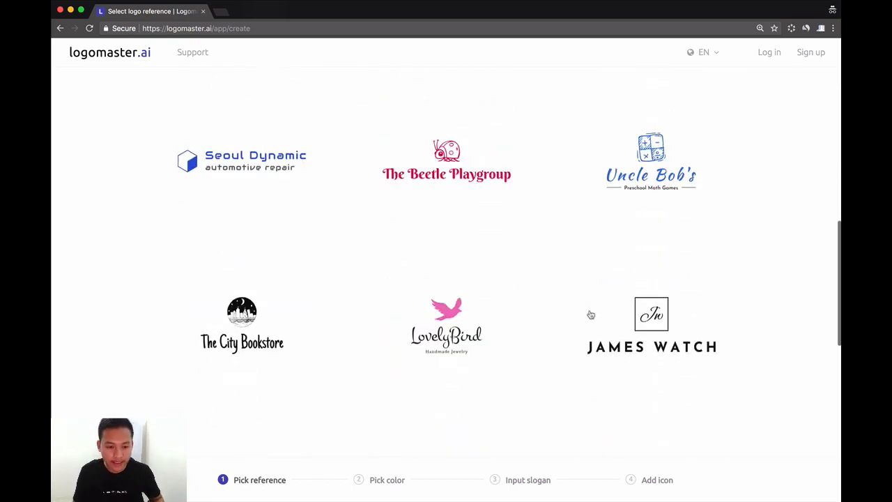
pyautogui.scroll(3, 590, 314)
pyautogui.scroll(-4, 590, 314)
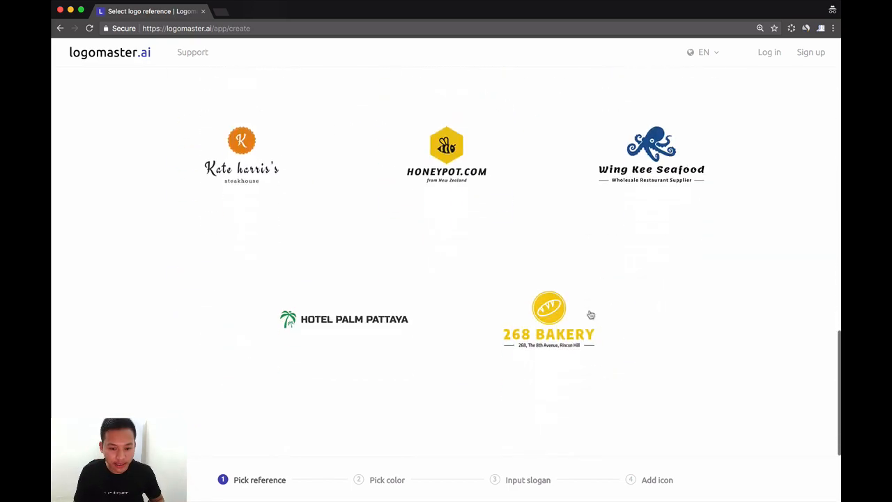
pyautogui.click(568, 315)
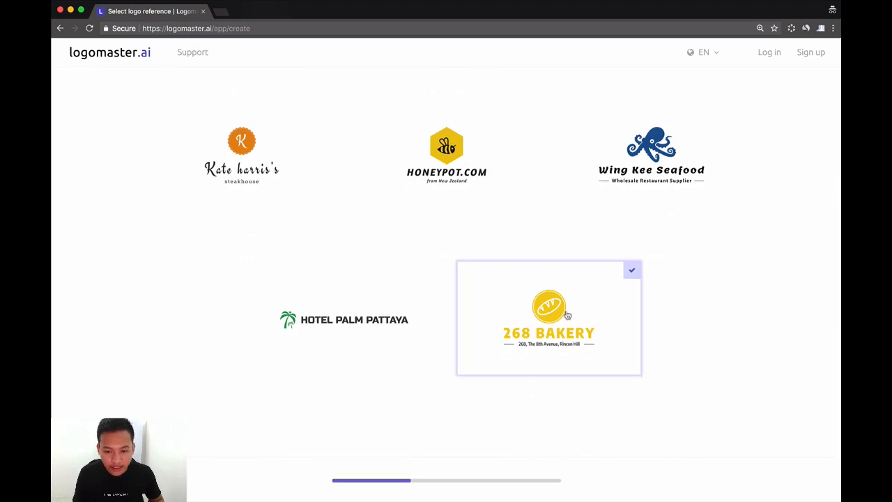
pyautogui.click(369, 315)
# Step: Add the Marathon, Angel Bakery and Seoul Dynamic logos to the style references and proceed to the color choice
pyautogui.scroll(4, 370, 314)
pyautogui.scroll(6, 369, 314)
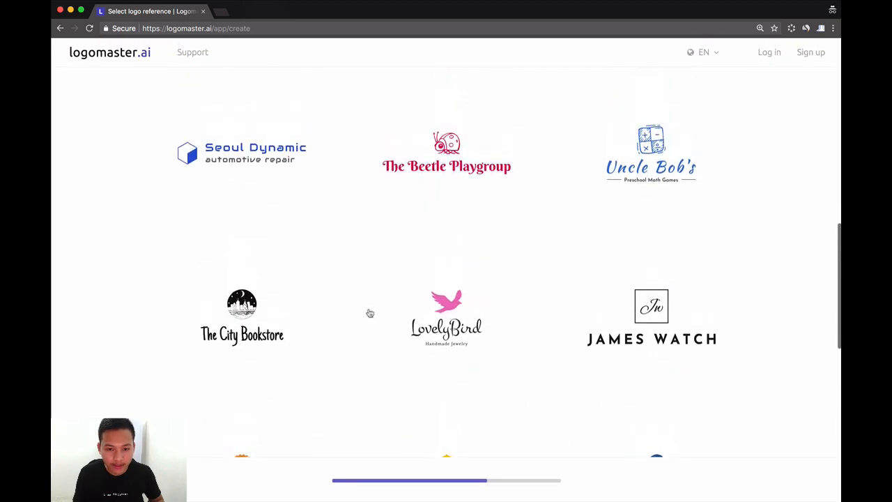
pyautogui.scroll(3, 369, 313)
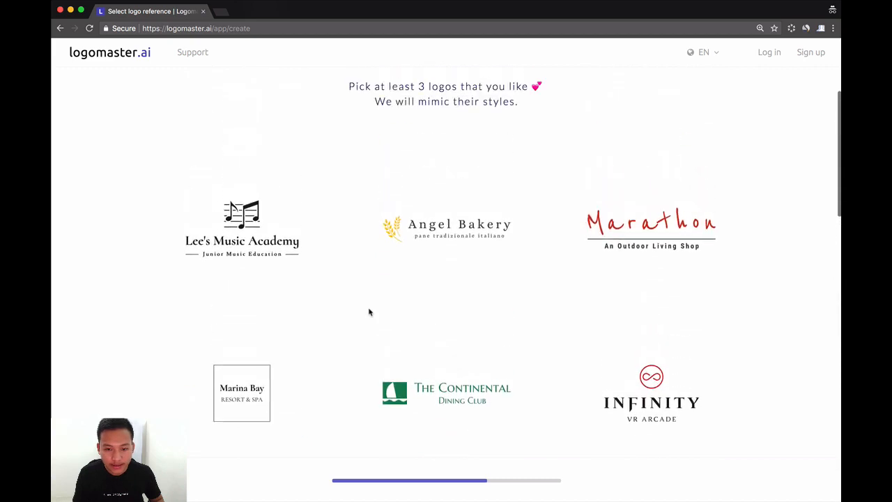
pyautogui.click(615, 239)
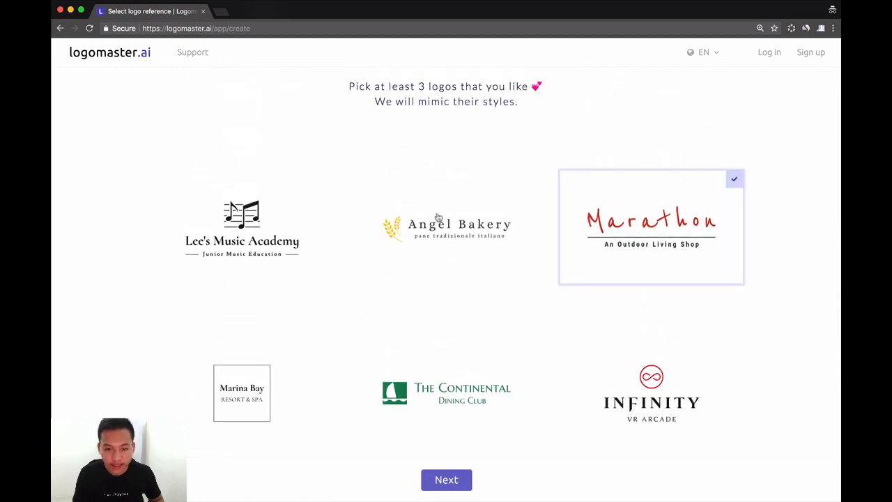
pyautogui.click(460, 230)
pyautogui.scroll(-4, 467, 265)
pyautogui.click(260, 339)
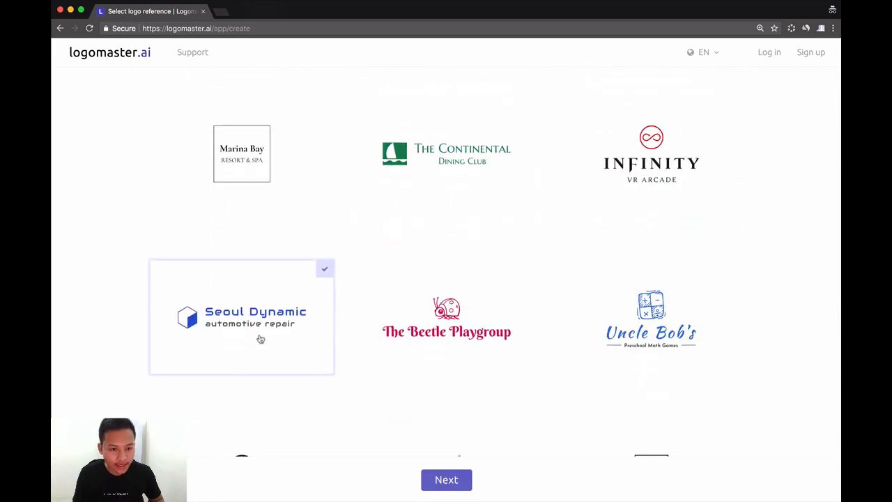
pyautogui.scroll(-3, 349, 349)
pyautogui.click(450, 479)
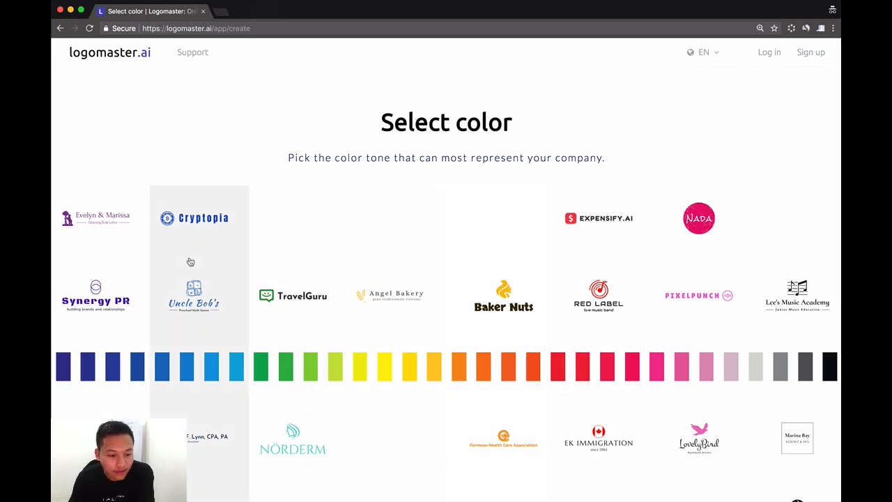
# Step: Choose the red color tone for the company and continue with the slogan left empty
pyautogui.click(588, 280)
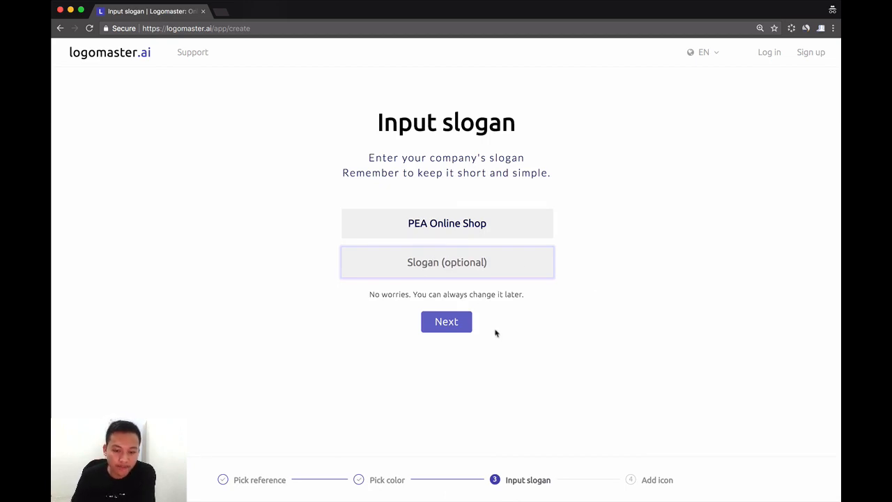
pyautogui.click(453, 328)
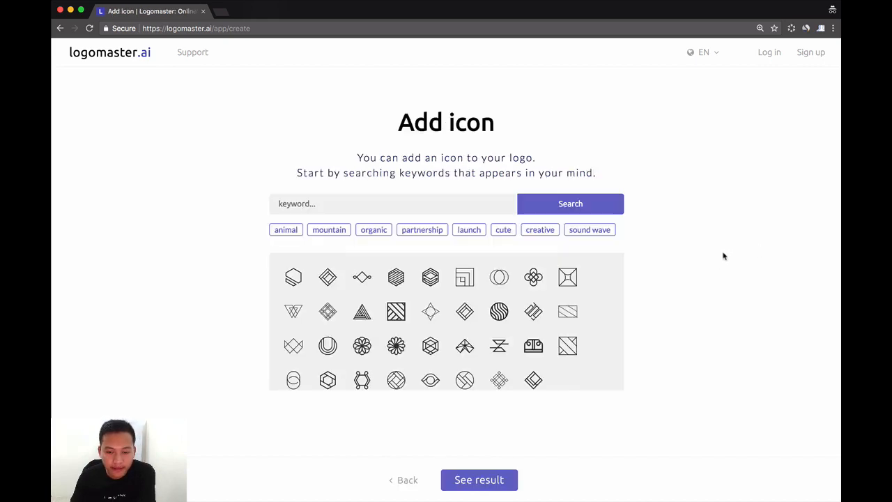
# Step: Search the icons for "online shop" and add the solid black speech bubble with a shopping cart
pyautogui.click(306, 201)
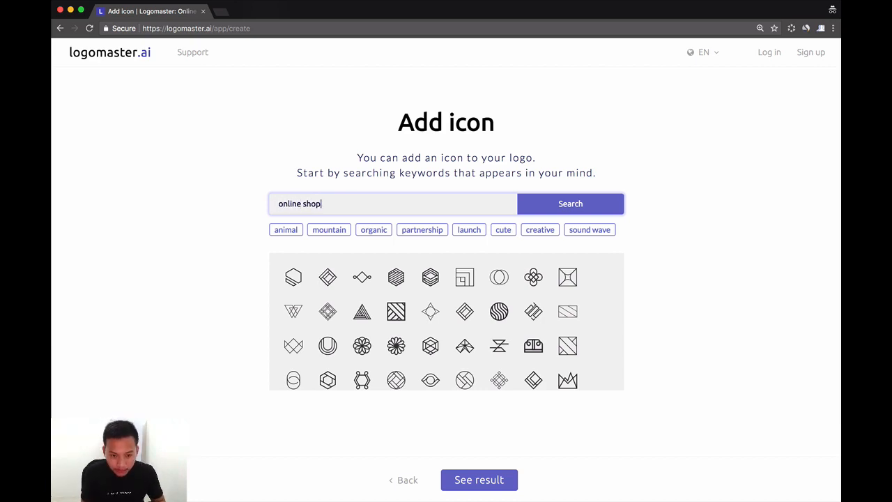
pyautogui.press('Return')
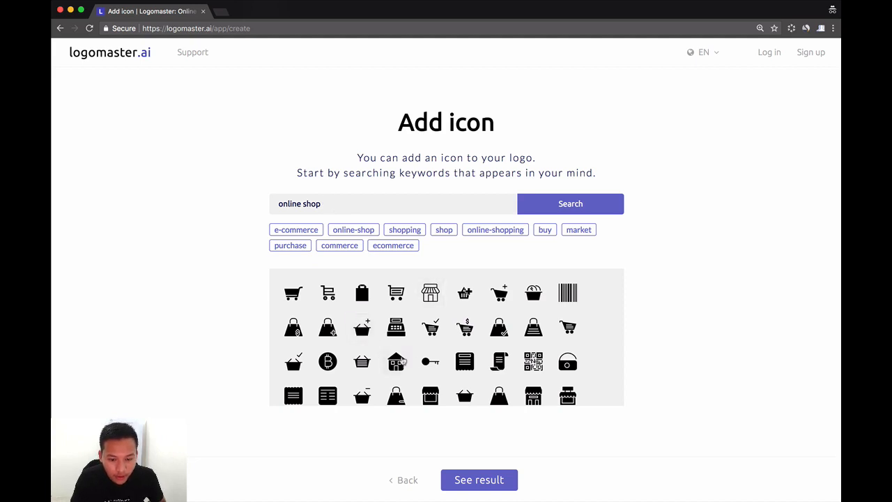
pyautogui.scroll(-3, 433, 361)
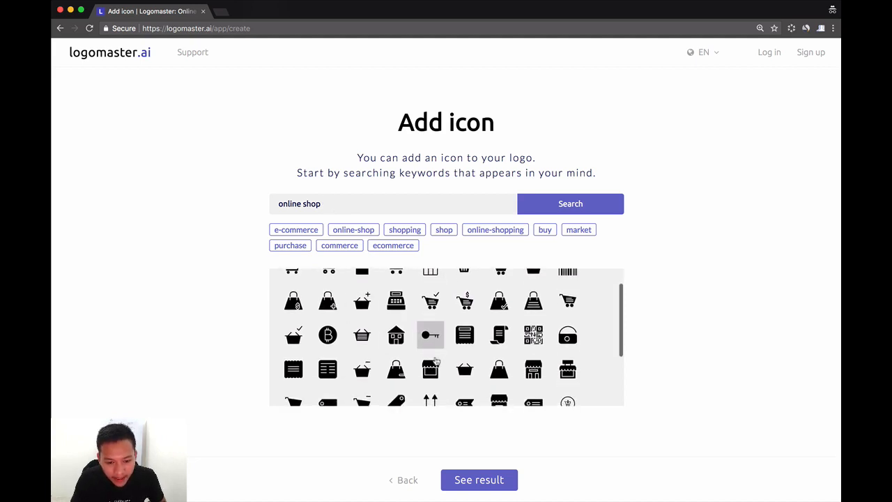
pyautogui.scroll(-3, 404, 355)
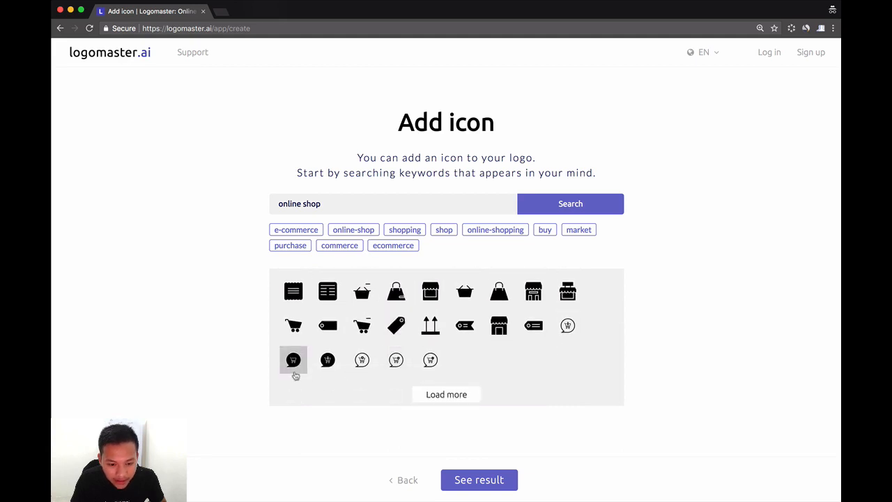
pyautogui.click(293, 361)
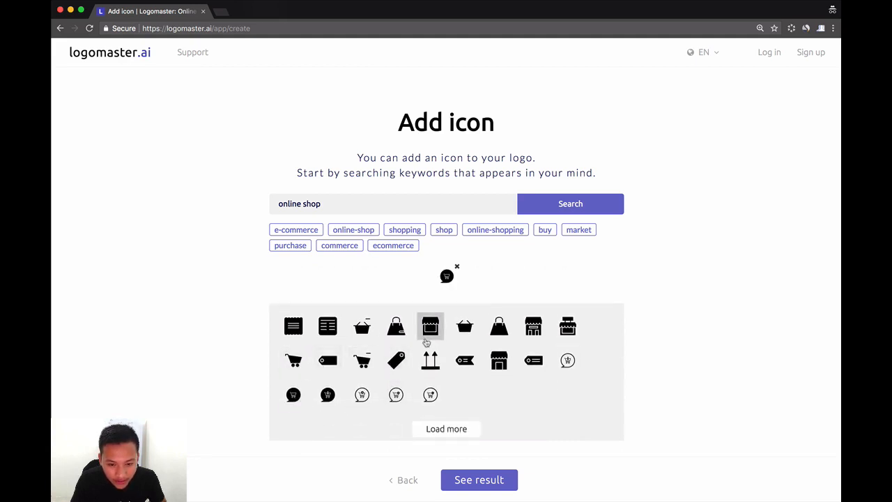
# Step: Add the check-marked shopping bag and the cart with a cursor from the "ecommerce" icons, and generate the logo proposals
pyautogui.scroll(3, 516, 335)
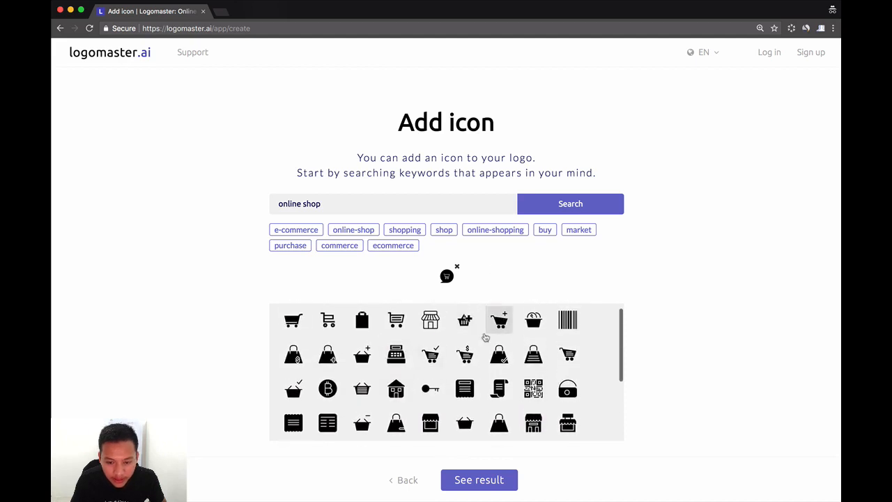
pyautogui.scroll(1, 380, 349)
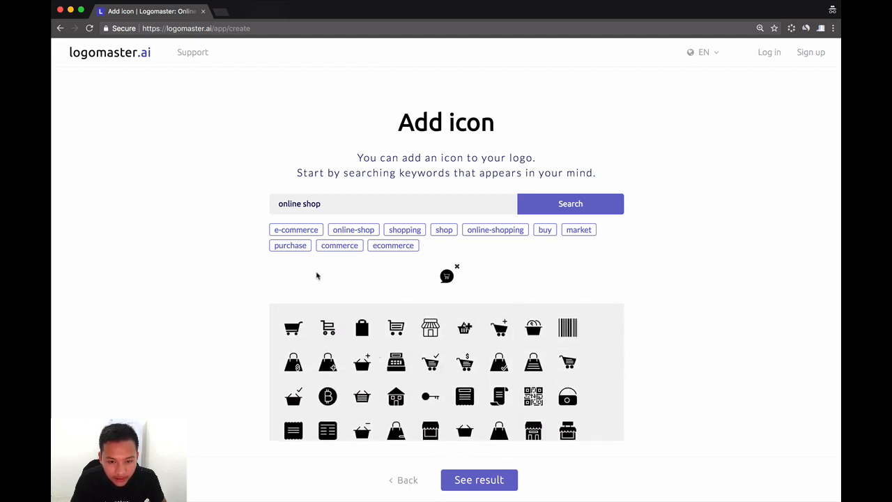
pyautogui.click(388, 249)
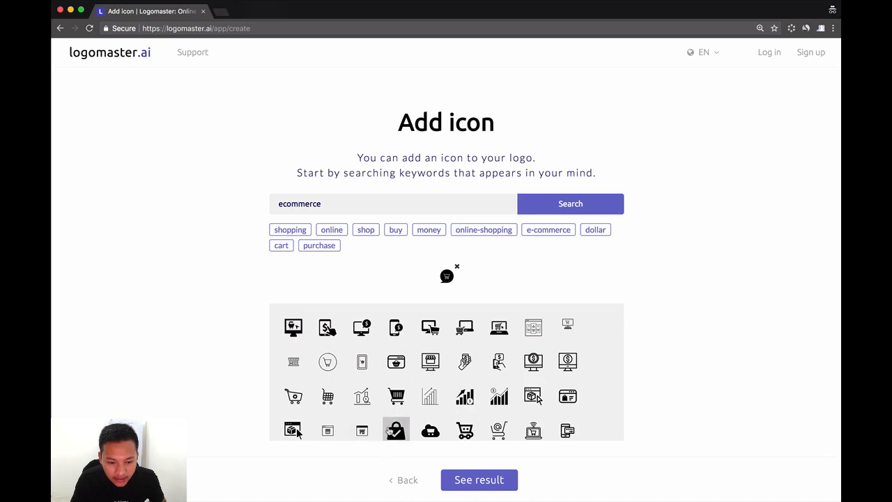
pyautogui.click(389, 432)
pyautogui.scroll(-3, 526, 368)
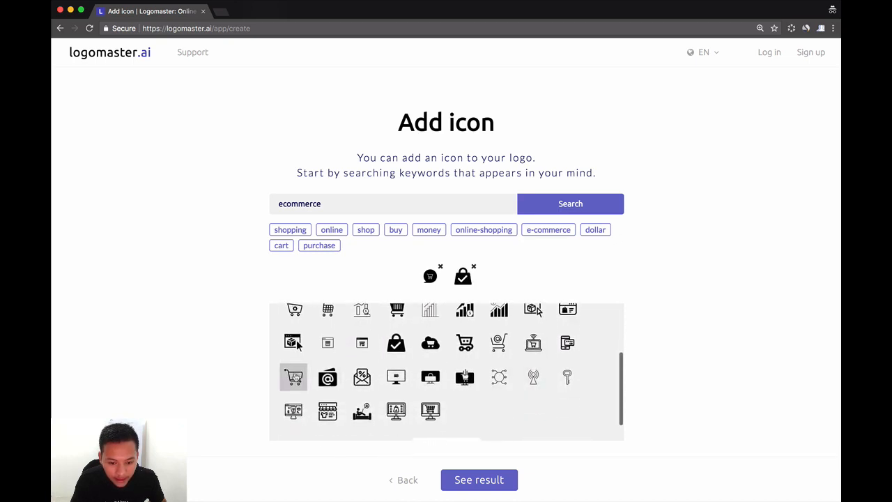
pyautogui.click(294, 377)
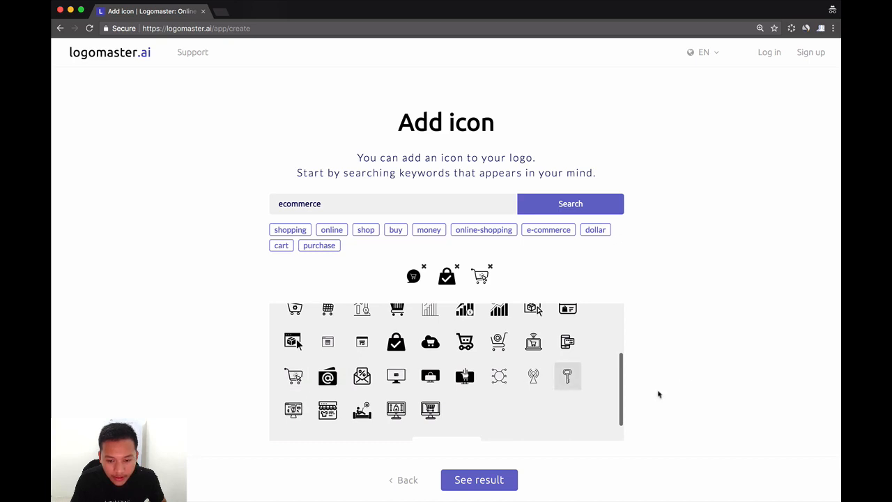
pyautogui.click(487, 481)
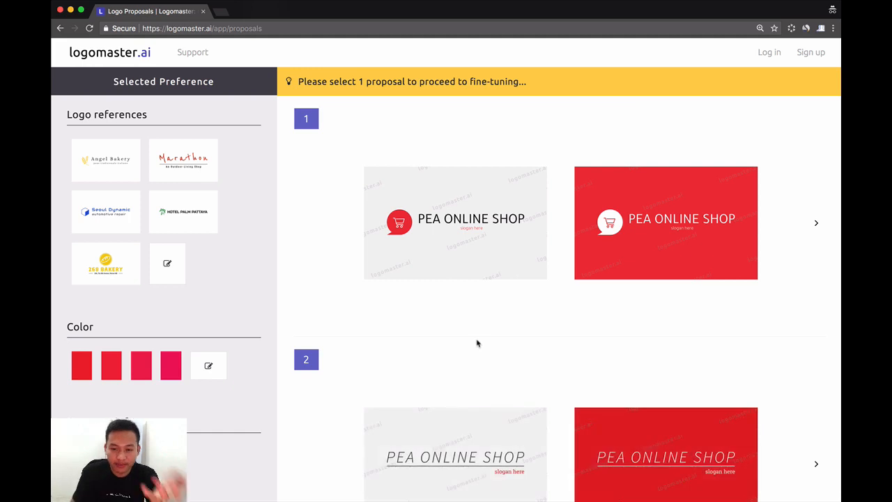
# Step: Change the color preference to the green tone and generate new logo proposals
pyautogui.scroll(-5, 488, 338)
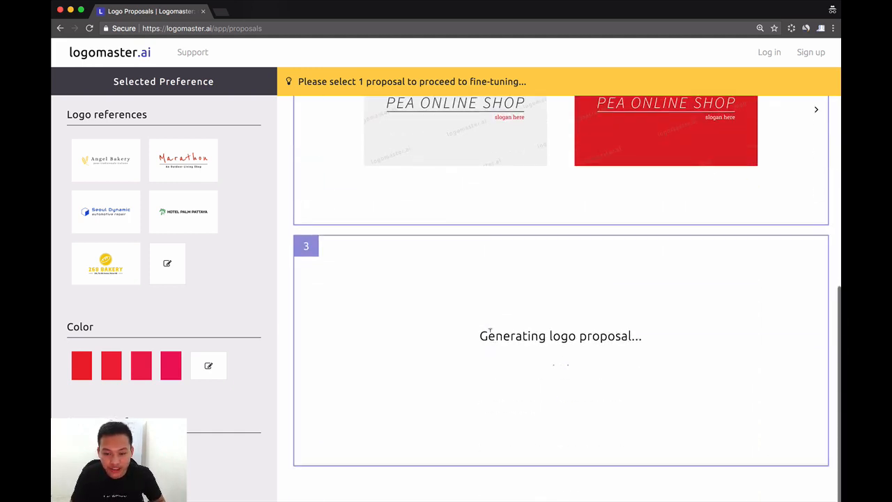
pyautogui.scroll(-4, 491, 336)
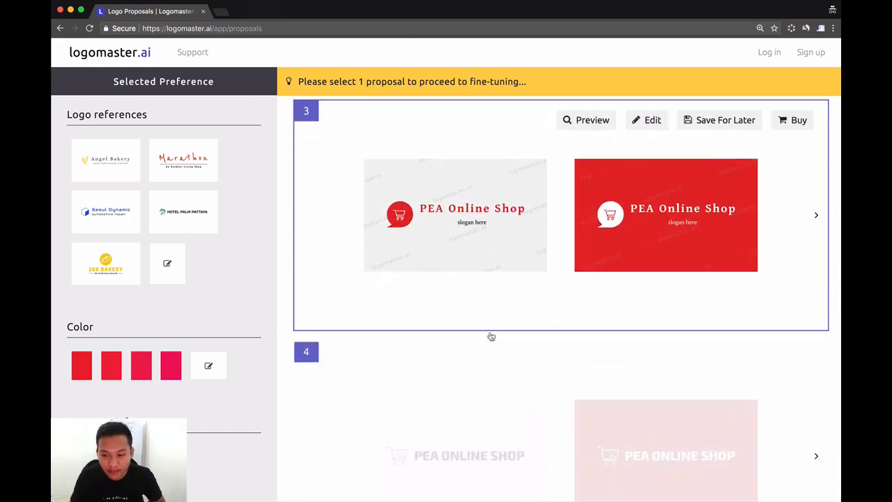
pyautogui.scroll(-3, 578, 391)
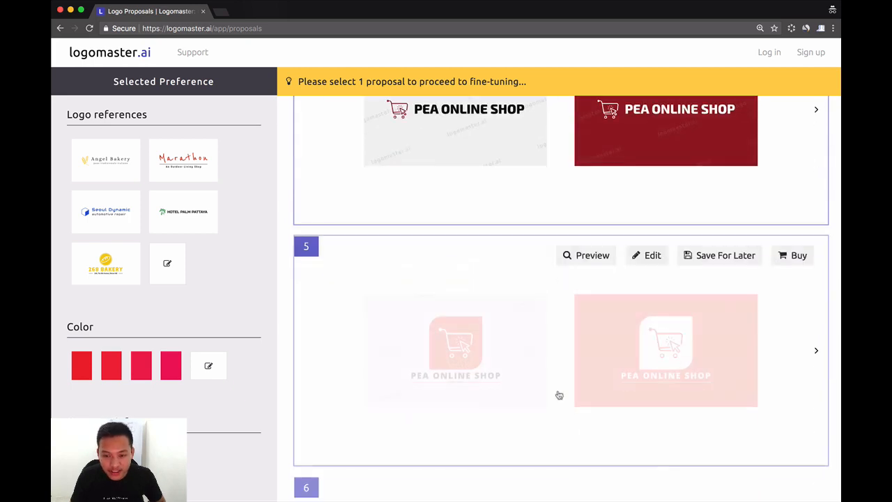
pyautogui.scroll(-4, 558, 395)
pyautogui.scroll(-6, 543, 395)
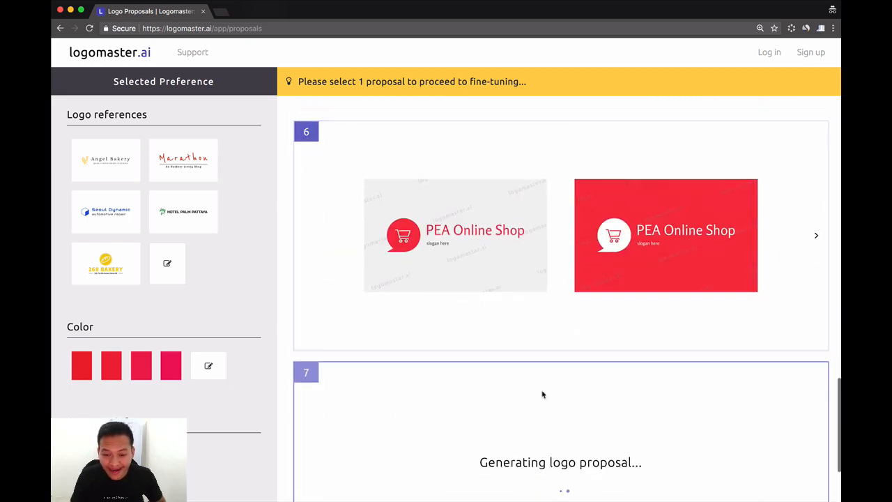
pyautogui.click(209, 366)
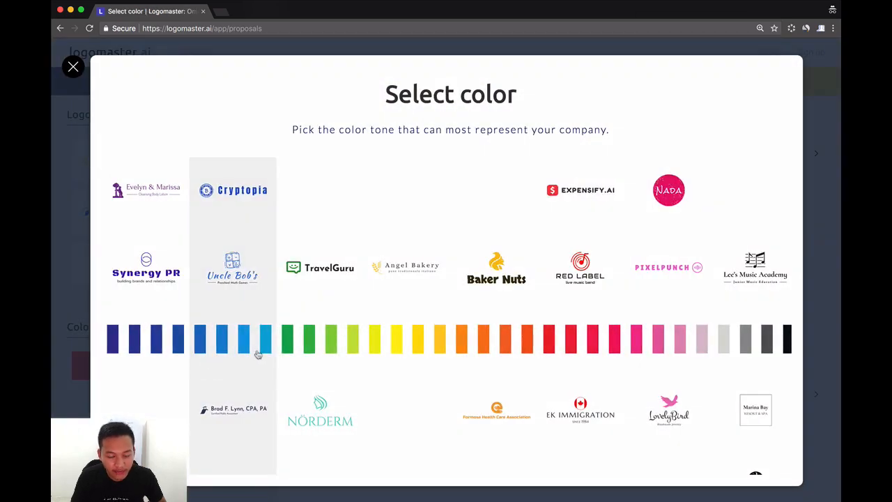
pyautogui.click(324, 352)
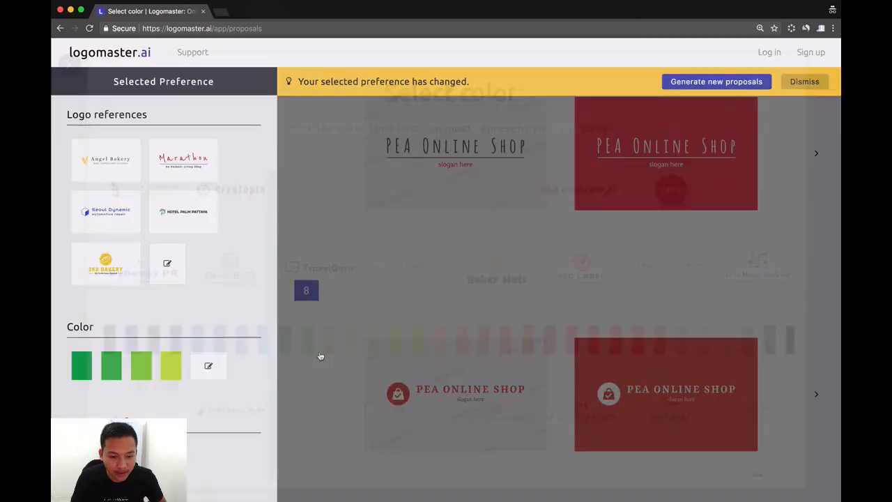
pyautogui.click(718, 82)
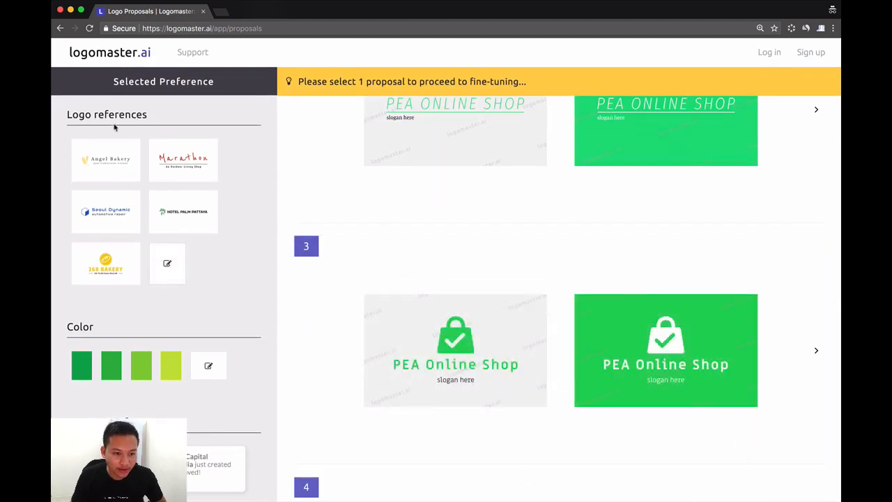
# Step: Edit the logo references, choosing the Product Branding & Startups category and selecting the Expensify.AI logo
pyautogui.click(170, 272)
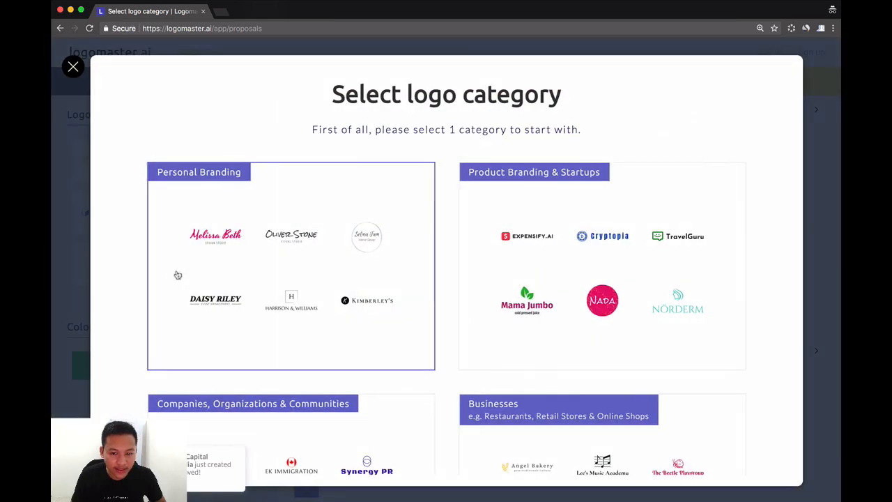
pyautogui.scroll(-1, 503, 290)
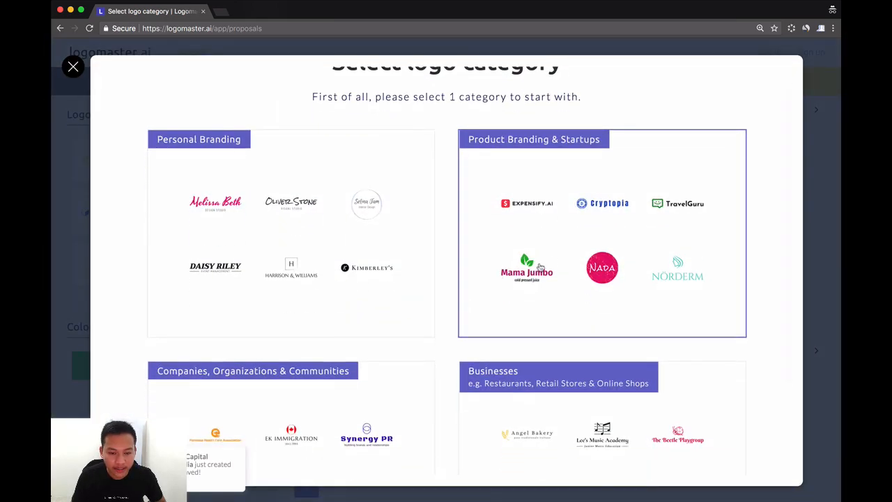
pyautogui.click(555, 261)
pyautogui.scroll(-2, 554, 259)
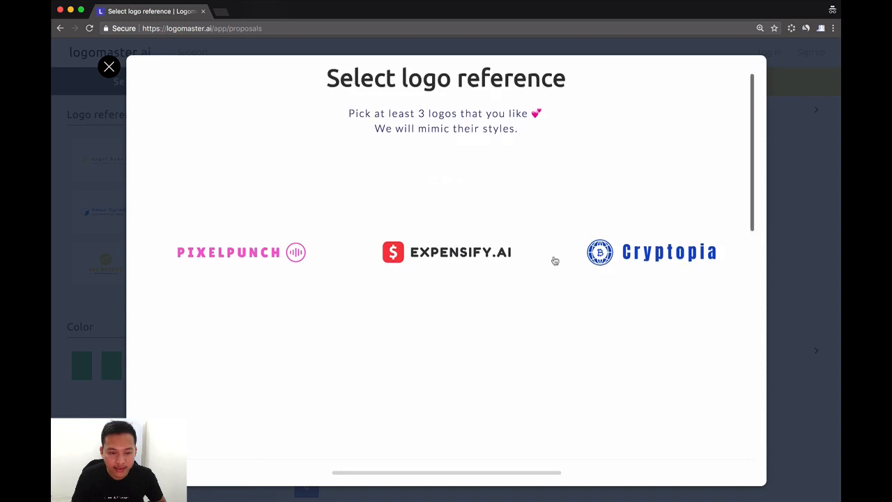
pyautogui.click(454, 211)
pyautogui.scroll(-3, 502, 258)
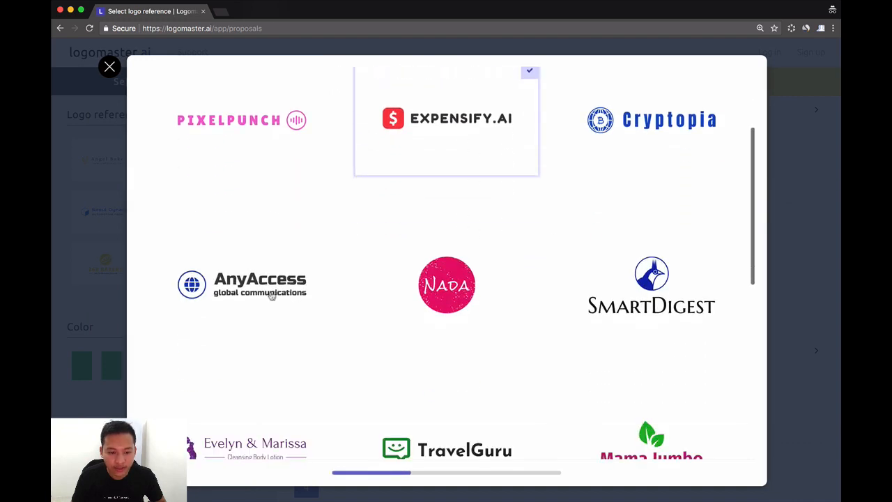
# Step: Add the AnyAccess, TravelGuru, Mama Jumbo and Baker Nuts logos to the references and generate new proposals
pyautogui.click(274, 295)
pyautogui.scroll(-5, 351, 303)
pyautogui.click(457, 269)
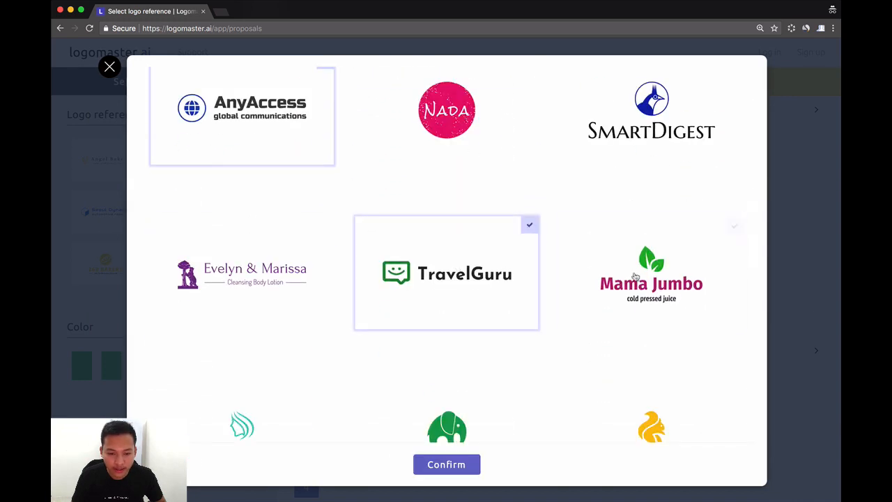
pyautogui.click(613, 286)
pyautogui.scroll(-2, 592, 326)
pyautogui.scroll(-1, 593, 326)
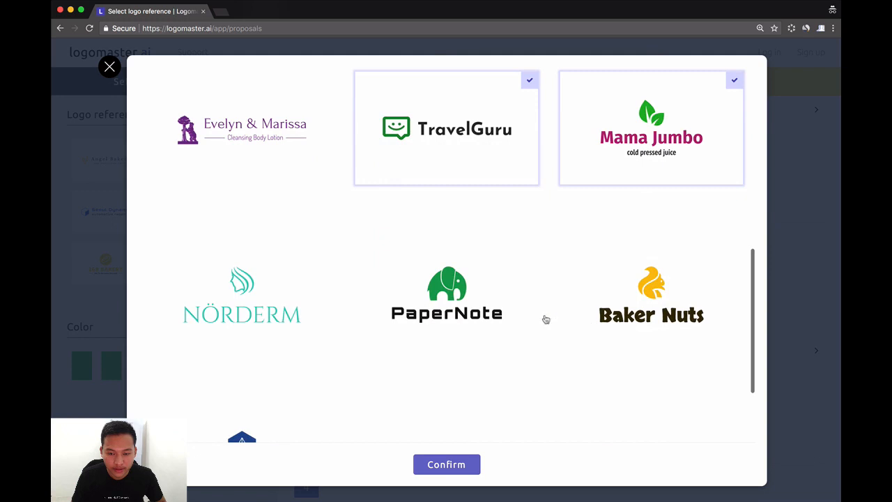
pyautogui.click(669, 299)
pyautogui.click(452, 464)
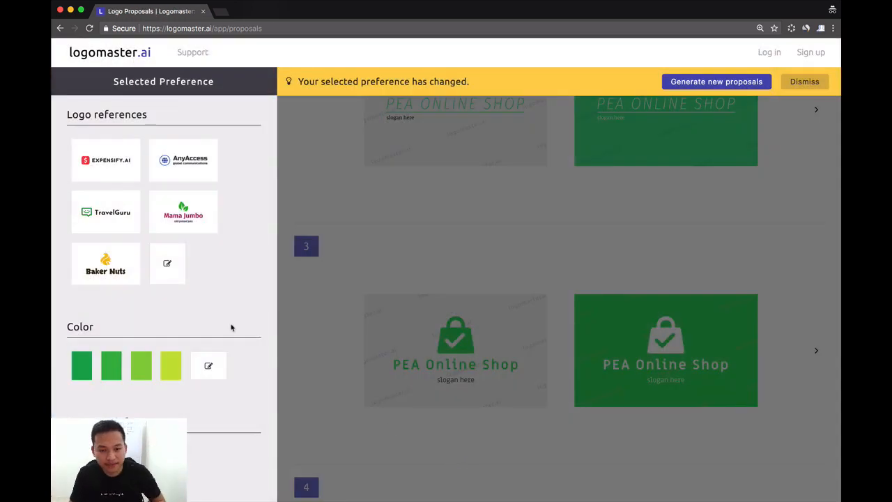
pyautogui.click(718, 83)
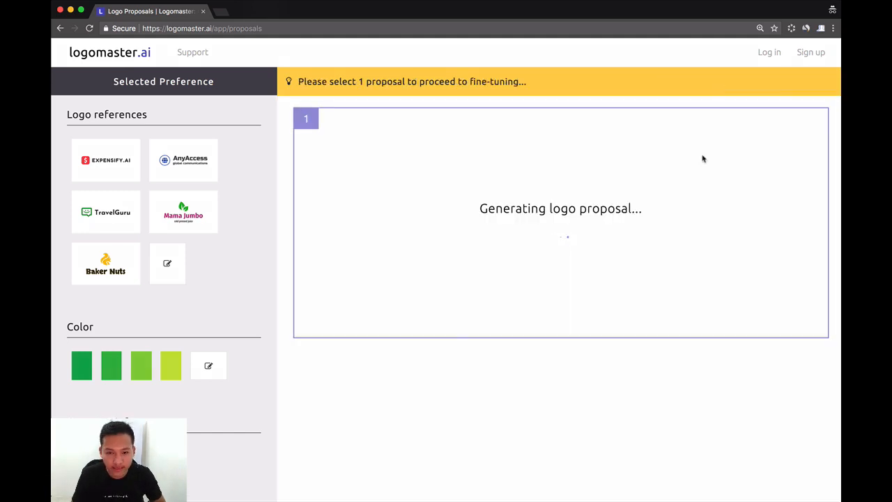
# Step: Review the new green proposals and open proposal 8, the cart with a cursor above the company name, for editing
pyautogui.scroll(-2, 703, 159)
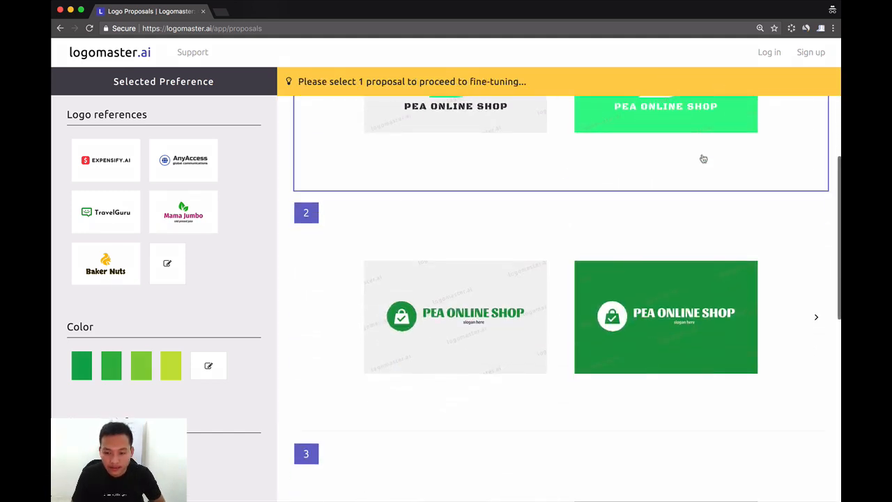
pyautogui.scroll(-3, 704, 159)
pyautogui.scroll(-2, 702, 157)
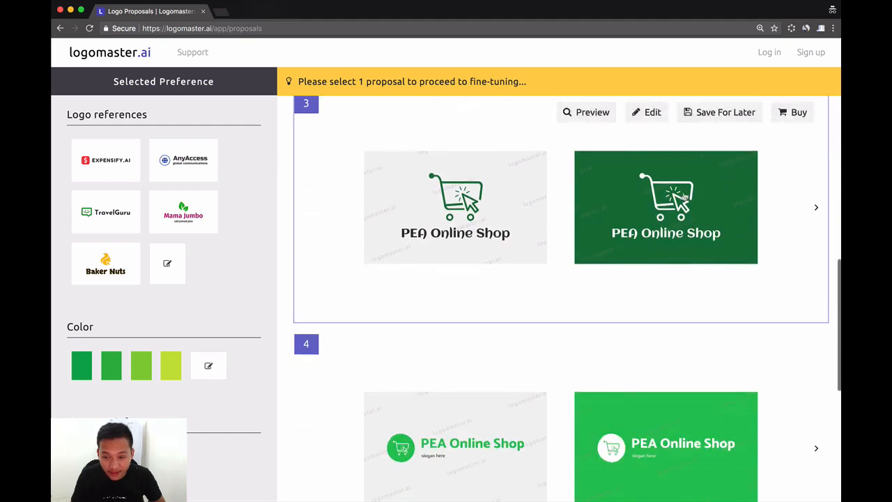
pyautogui.scroll(-9, 675, 223)
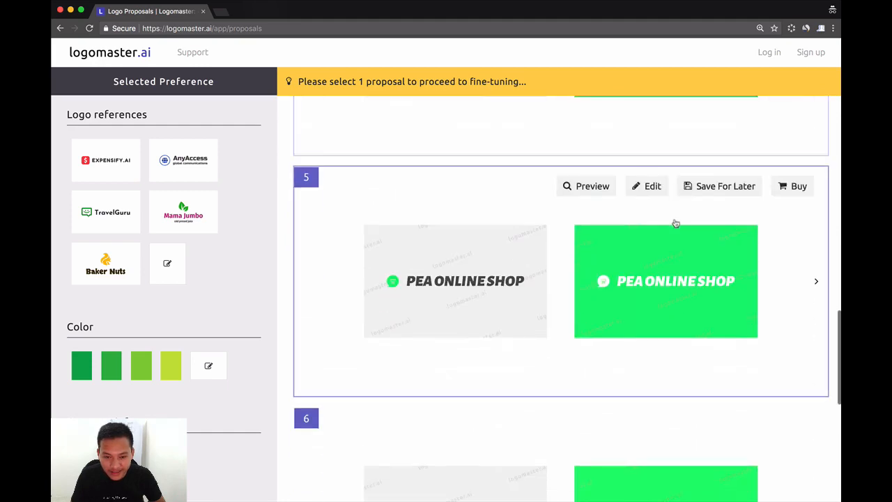
pyautogui.scroll(-3, 675, 223)
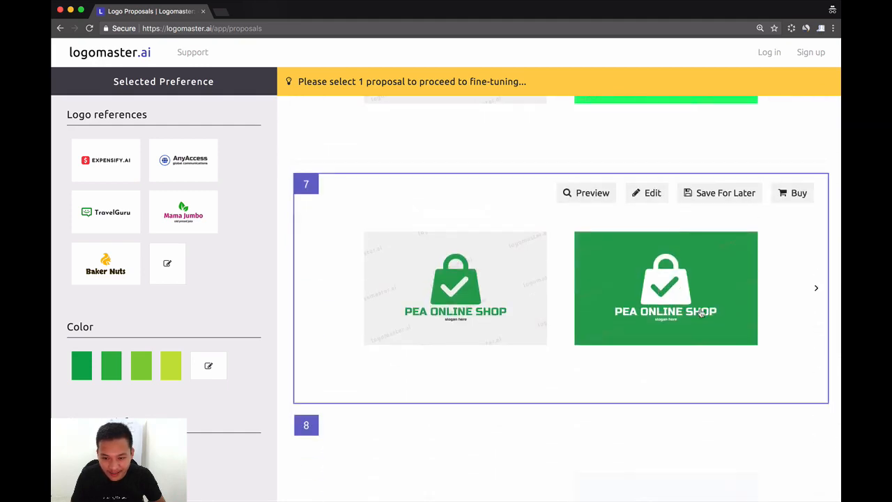
pyautogui.scroll(-2, 688, 330)
pyautogui.scroll(-3, 687, 329)
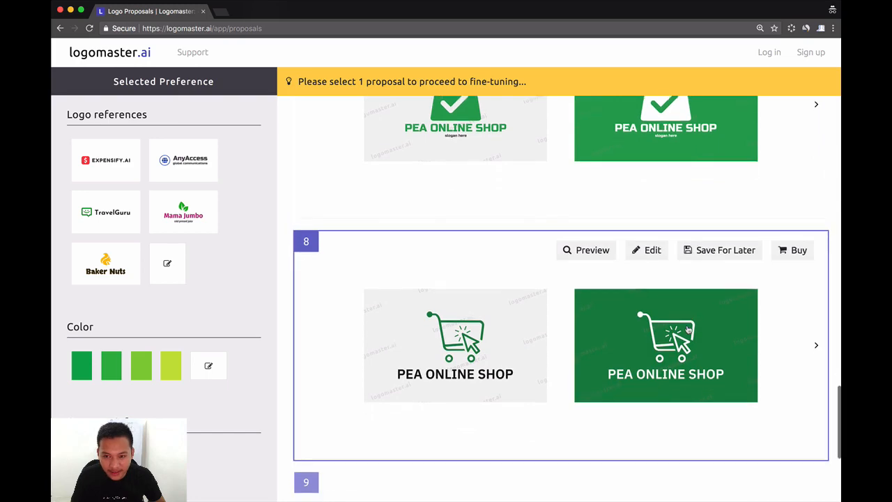
pyautogui.scroll(5, 688, 329)
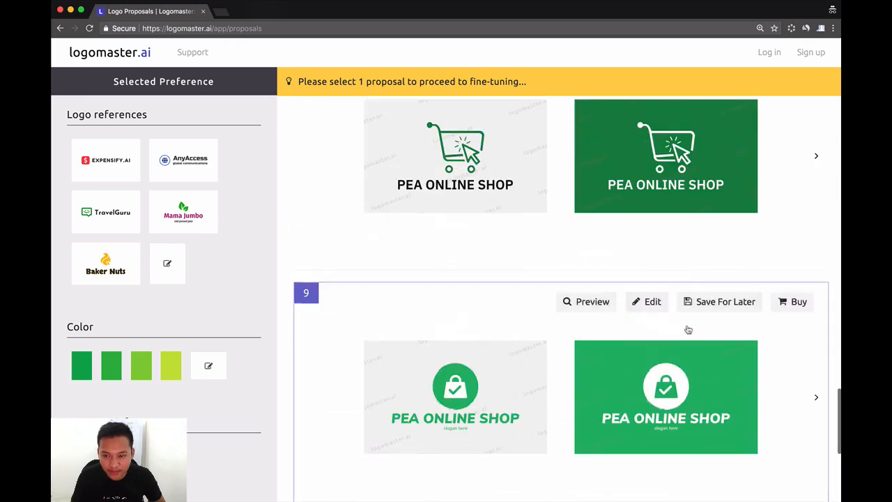
pyautogui.scroll(1, 688, 329)
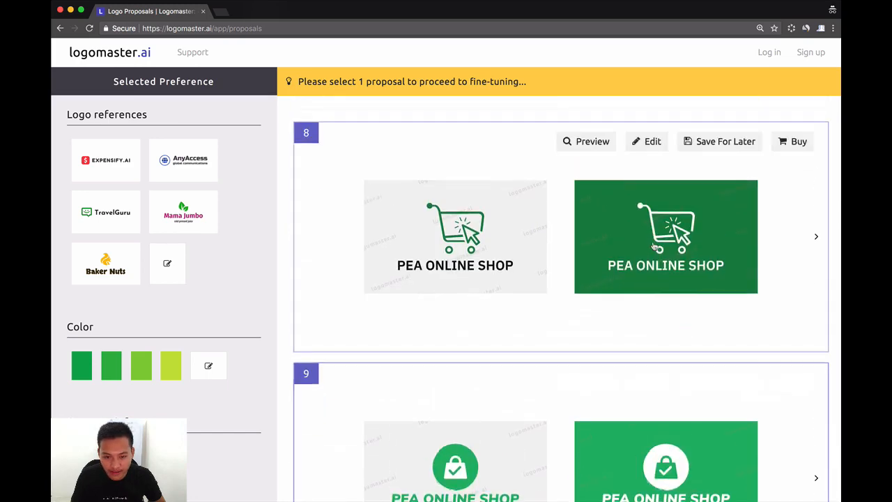
pyautogui.click(638, 143)
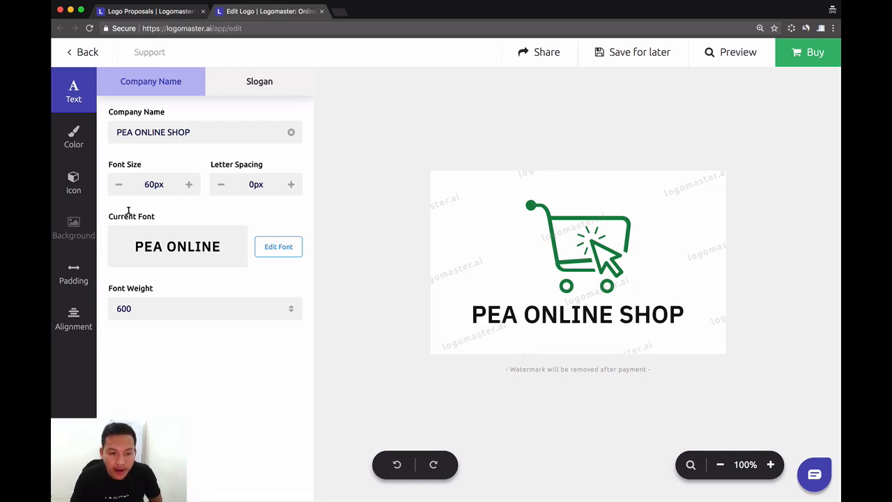
# Step: Change the company name's font to the second similar font and set its font size to 61px
pyautogui.click(272, 247)
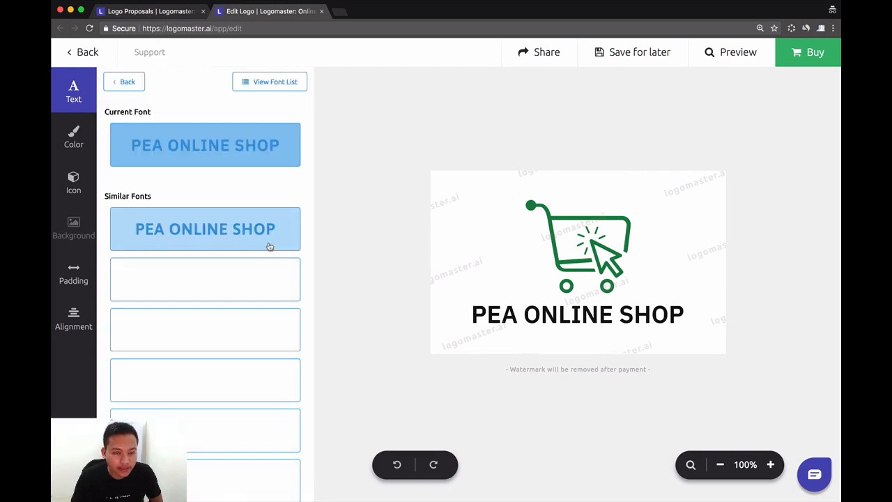
pyautogui.click(224, 282)
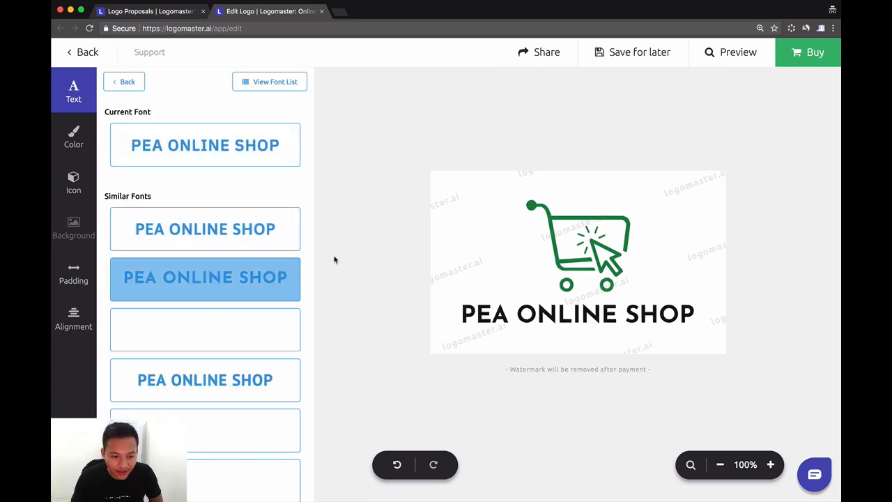
pyautogui.click(126, 83)
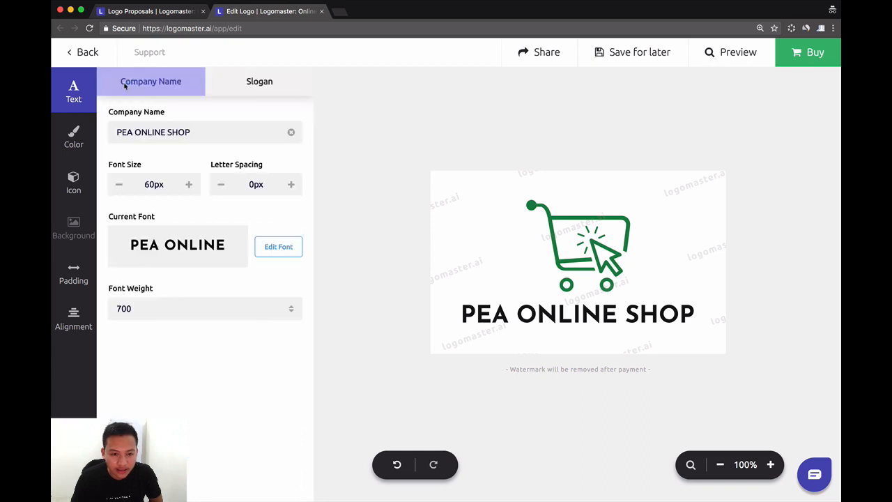
pyautogui.click(119, 185)
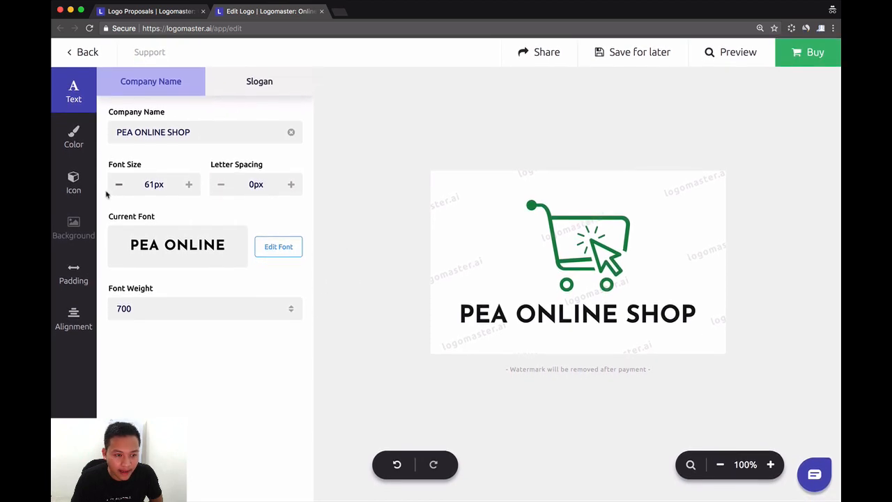
# Step: Try the shopping cart icon on the right of the company name, and set its position to left
pyautogui.click(79, 187)
pyautogui.click(148, 103)
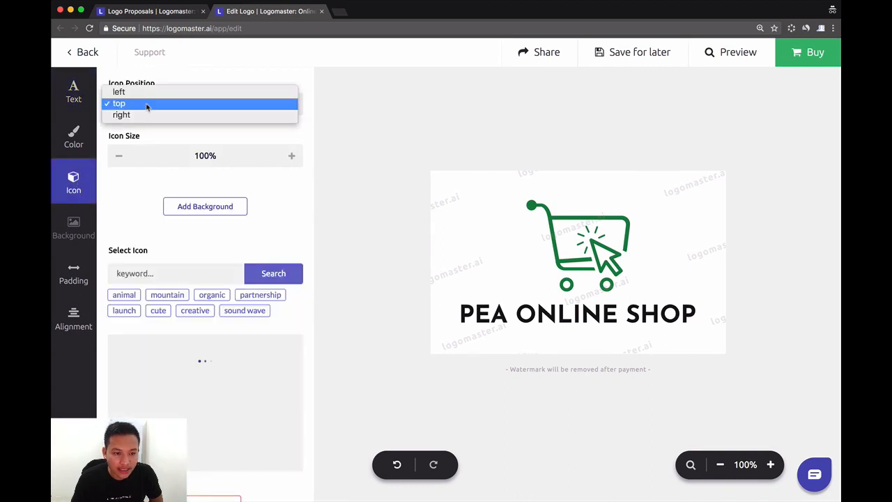
pyautogui.click(146, 113)
pyautogui.click(187, 101)
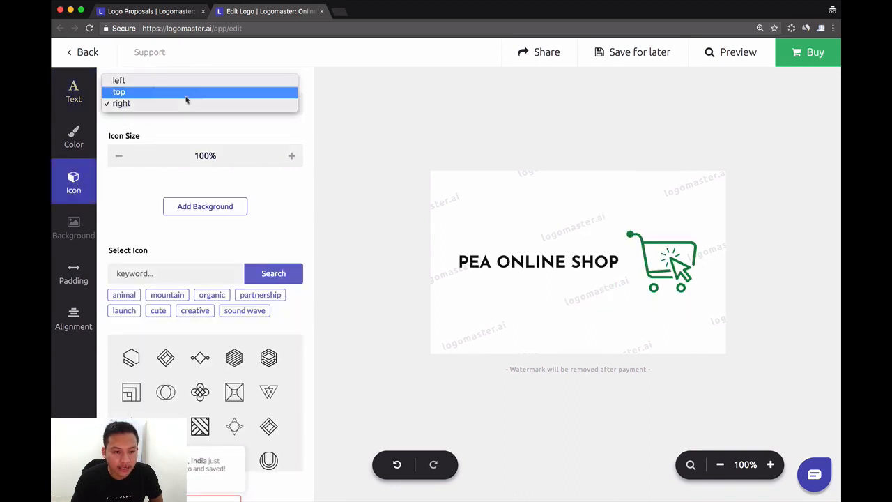
pyautogui.click(149, 80)
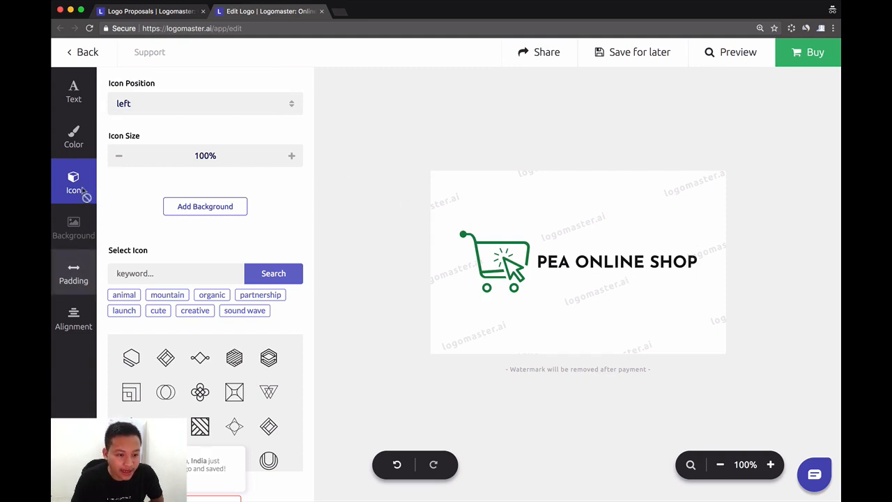
# Step: Add a slogan to the logo and replace its placeholder text with "Your Online"
pyautogui.click(91, 103)
pyautogui.click(265, 88)
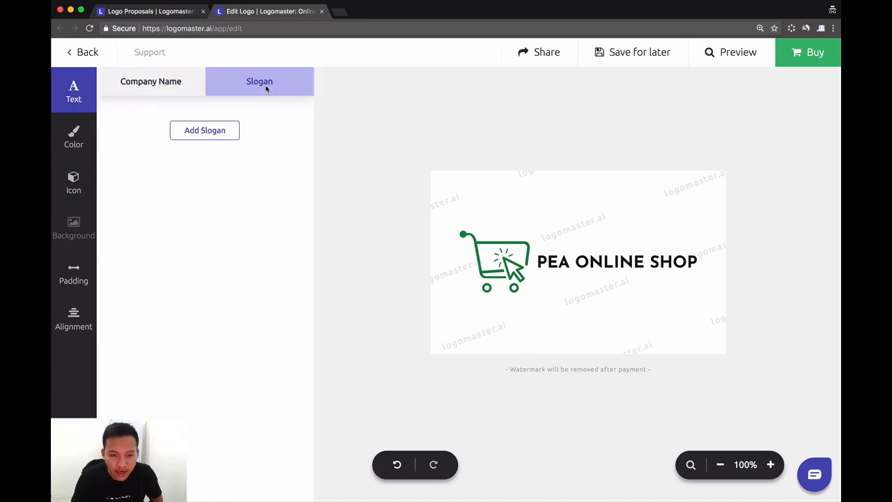
pyautogui.click(207, 135)
pyautogui.click(199, 129)
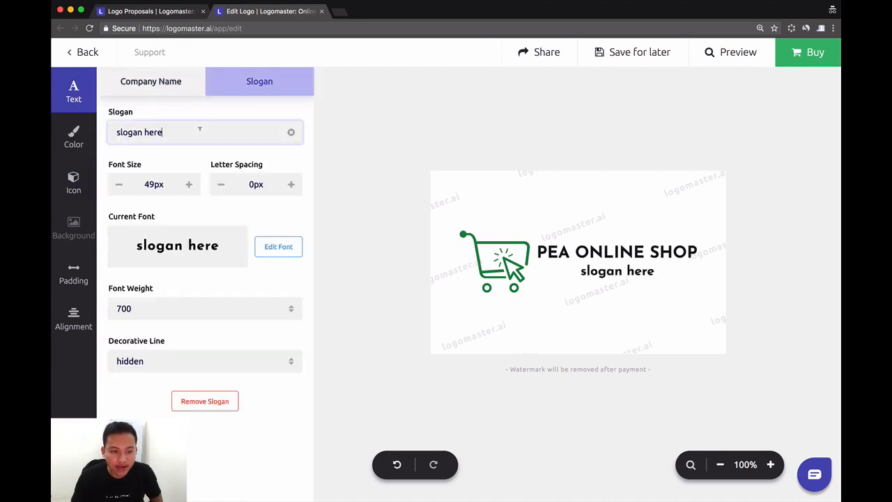
pyautogui.tripleClick(199, 128)
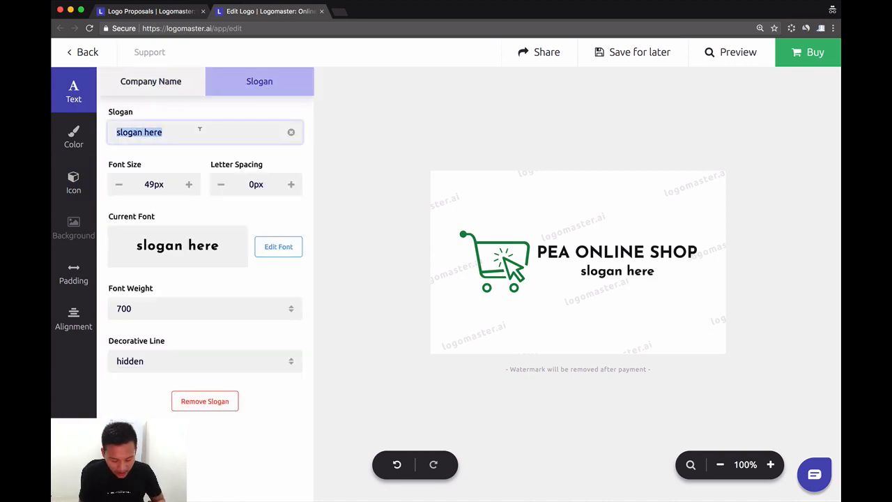
pyautogui.write('Your Online')
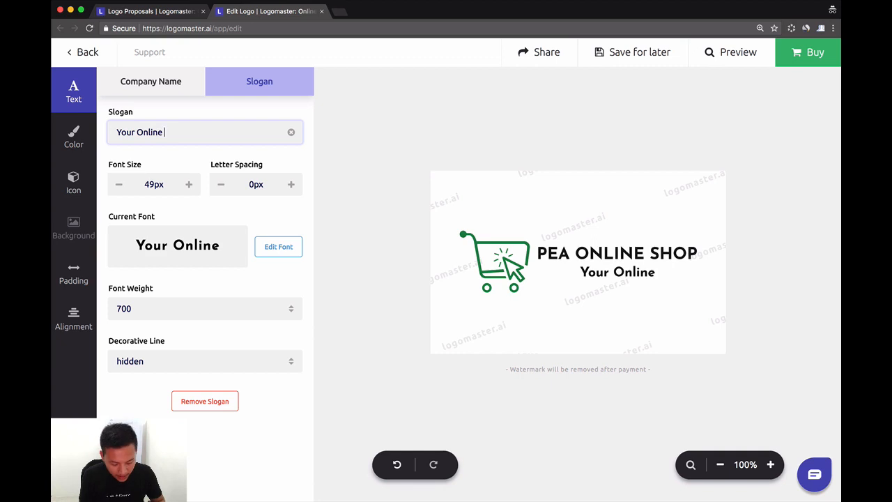
# Step: Replace the slogan text with "Find It and Love It!"
pyautogui.tripleClick(181, 128)
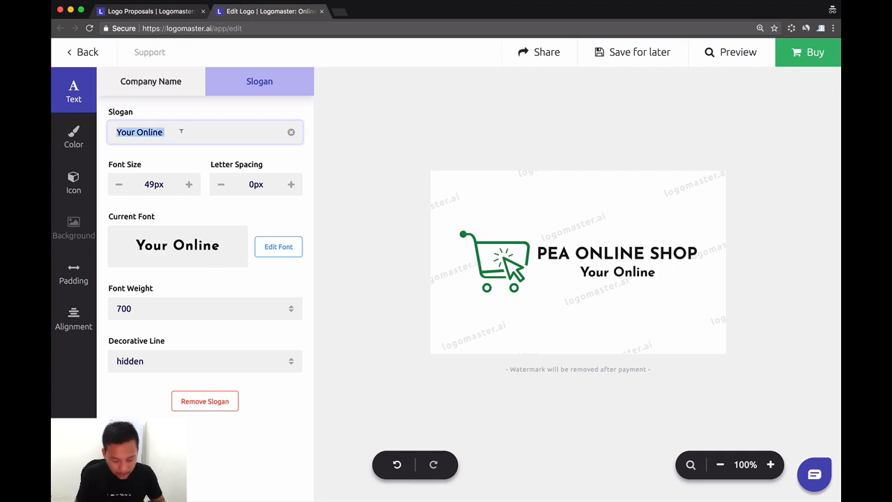
pyautogui.write('Ol')
pyautogui.press('BackSpace')
pyautogui.press('BackSpace')
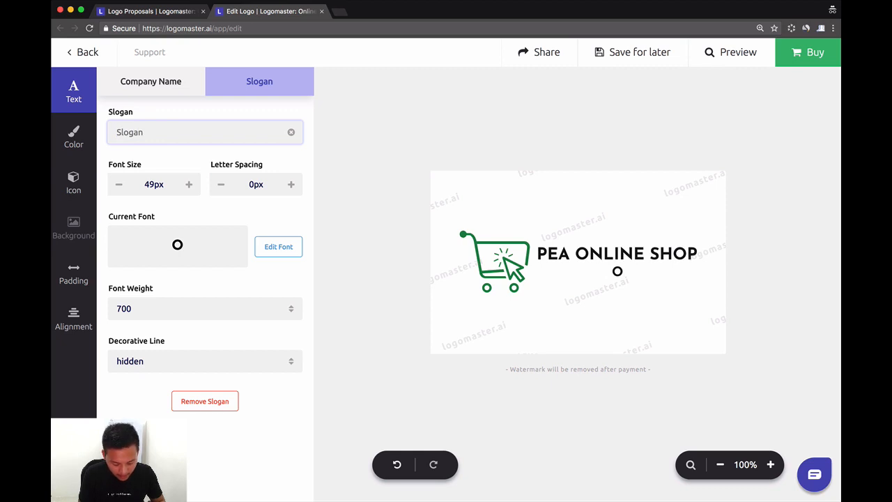
pyautogui.write('Find ')
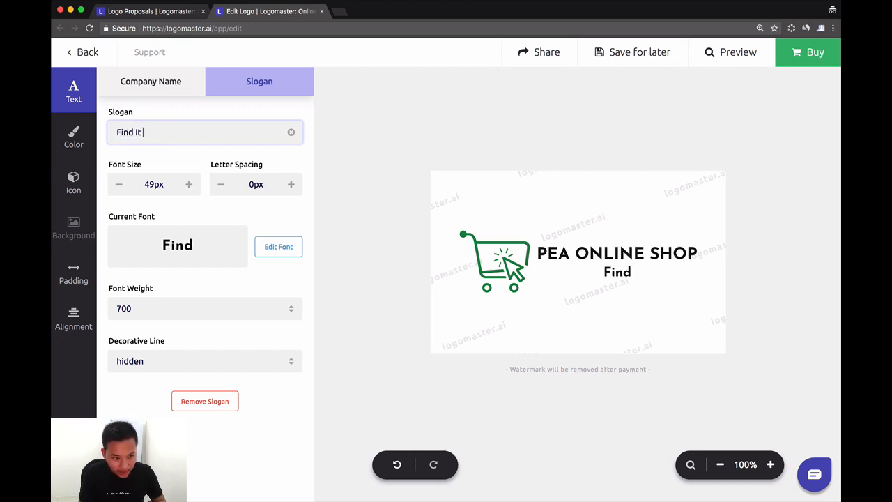
pyautogui.write('It and Love IT')
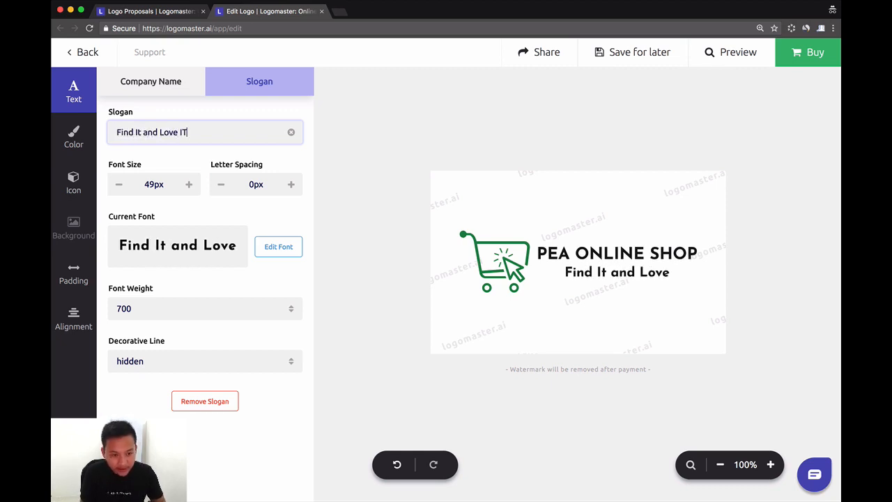
pyautogui.write('t!')
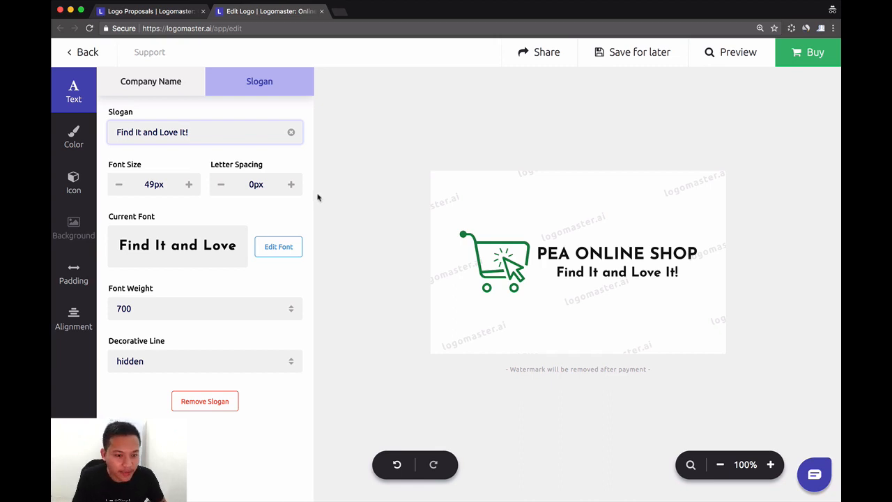
# Step: Try red for the slogan, and set its color to dark green #417505
pyautogui.click(73, 136)
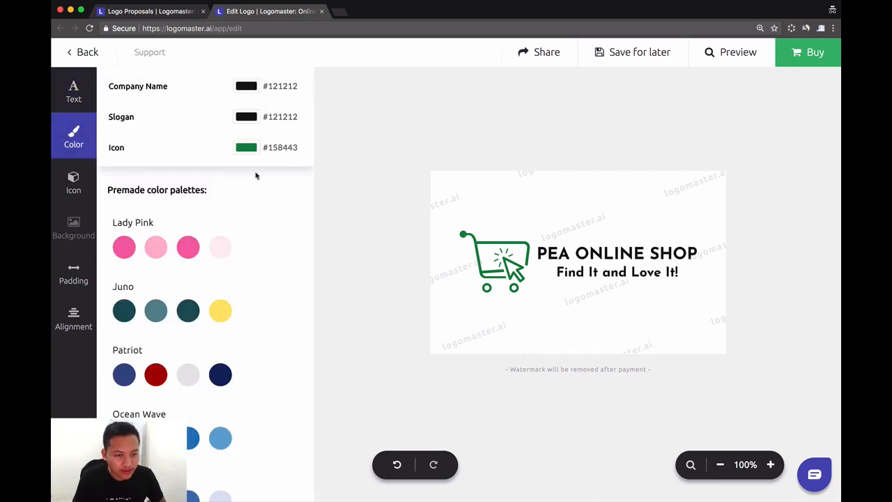
pyautogui.click(248, 117)
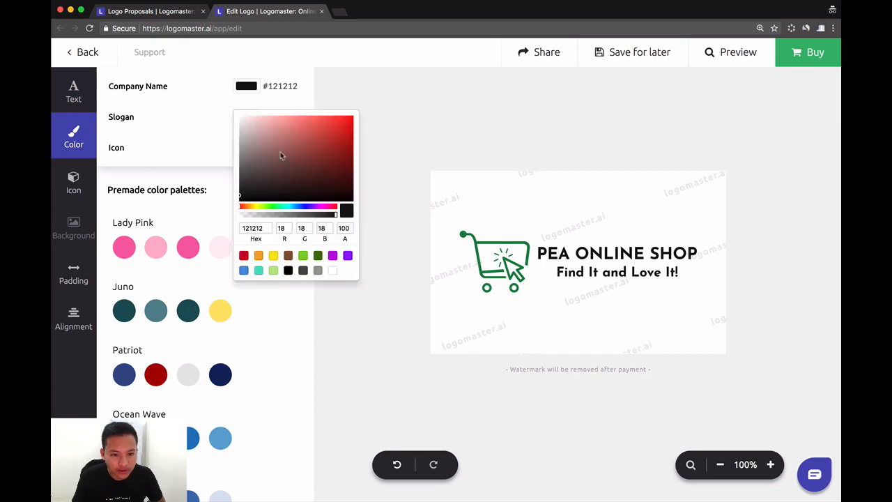
pyautogui.click(245, 256)
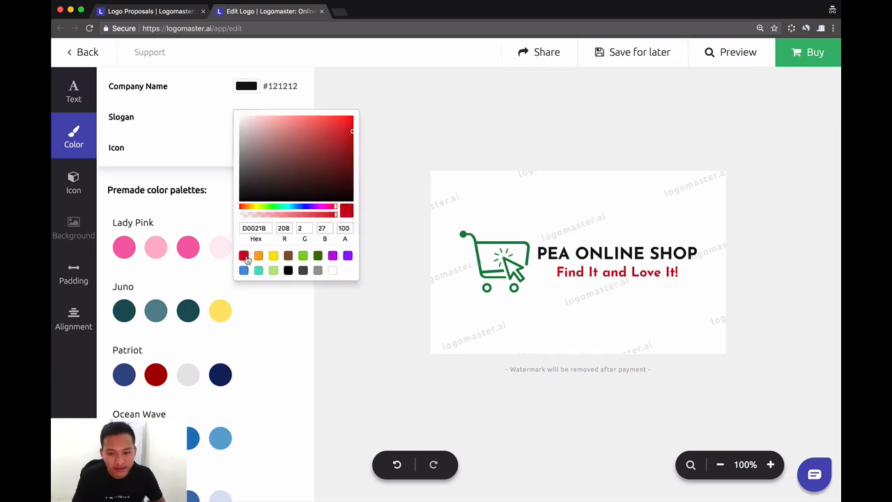
pyautogui.click(318, 257)
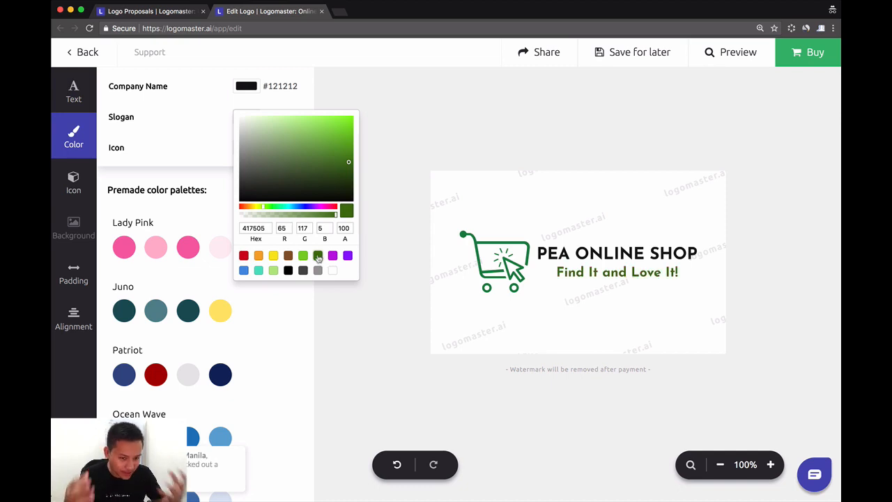
pyautogui.click(384, 170)
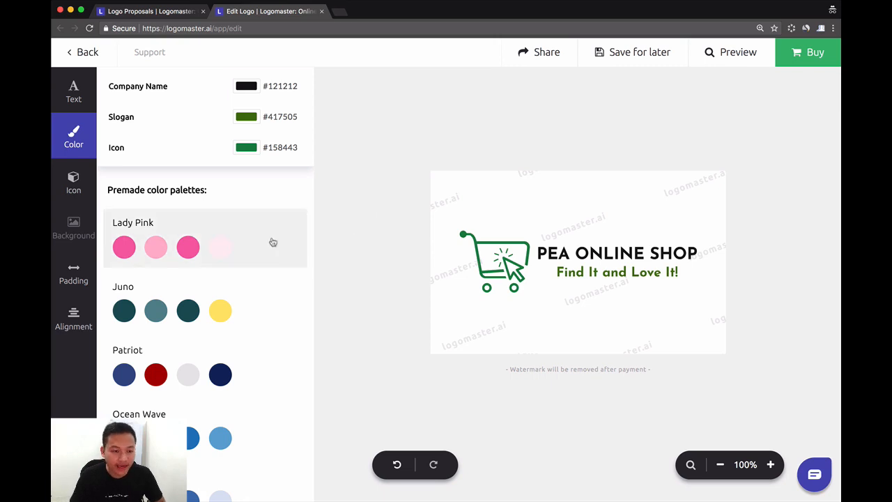
pyautogui.click(76, 187)
pyautogui.click(73, 273)
pyautogui.click(75, 319)
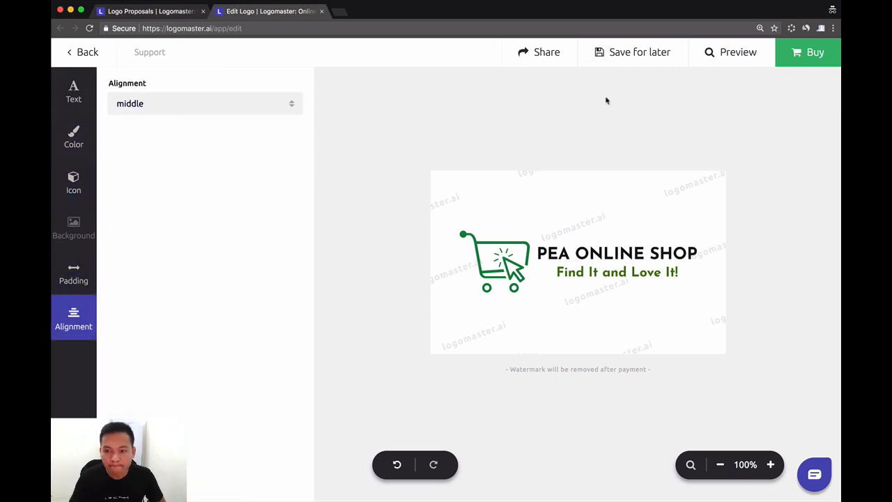
# Step: Preview the logo on the colored backgrounds and on the bag, stationery, T-shirt and dark card mockups, and close the preview
pyautogui.click(725, 62)
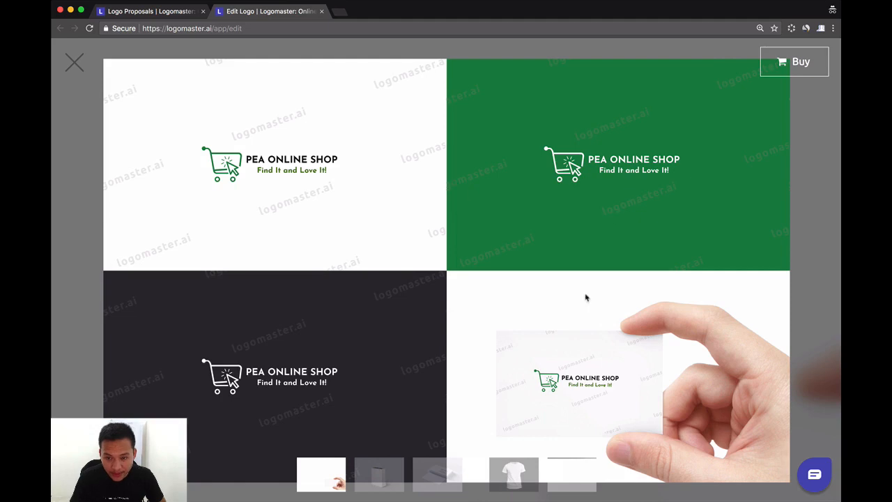
pyautogui.click(385, 486)
pyautogui.click(456, 477)
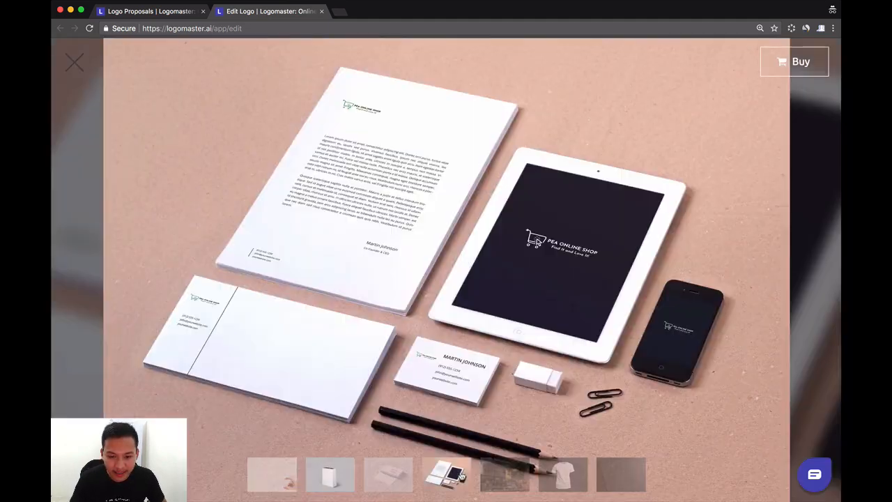
pyautogui.click(503, 477)
pyautogui.click(554, 476)
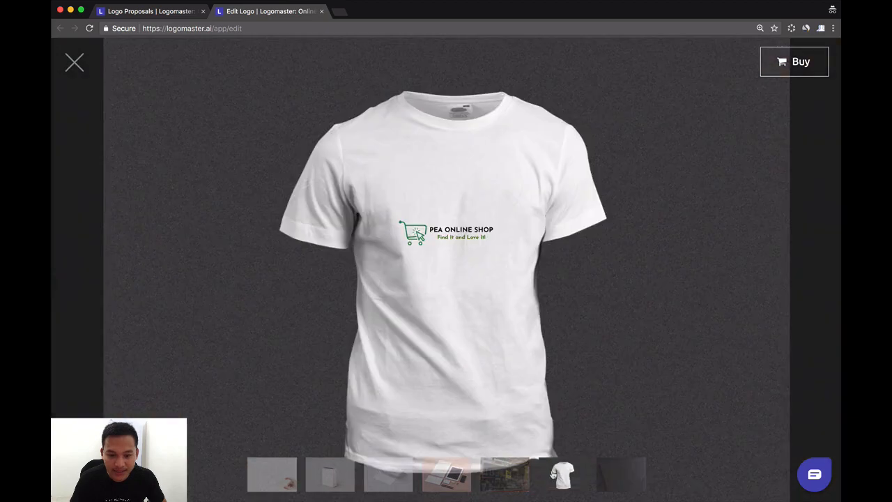
pyautogui.click(625, 476)
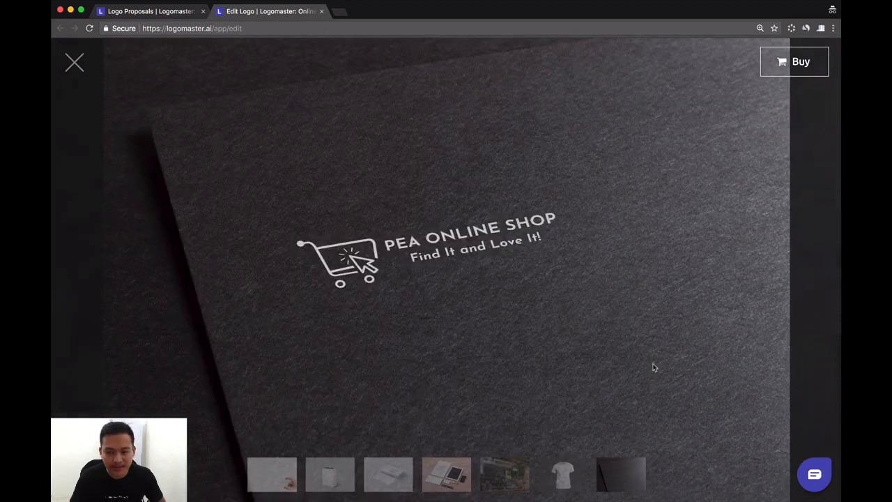
pyautogui.click(75, 64)
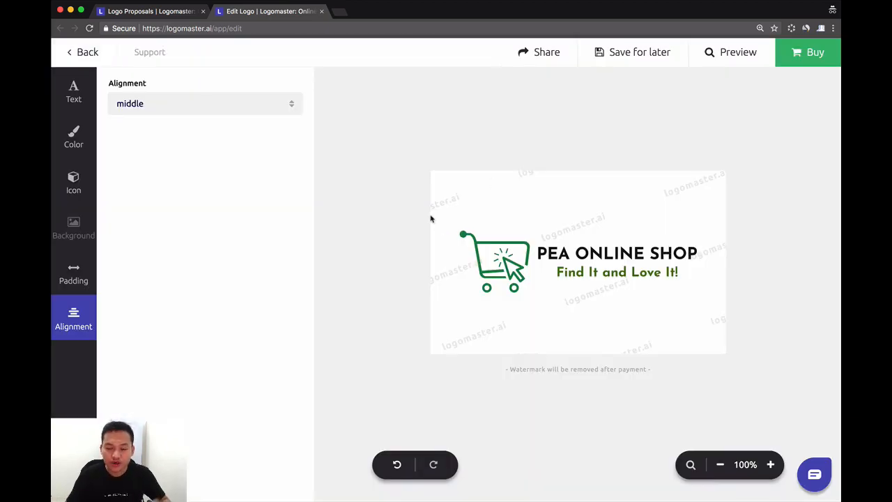
# Step: View the sign-up form for saving the logo for later, and close it without registering
pyautogui.click(621, 60)
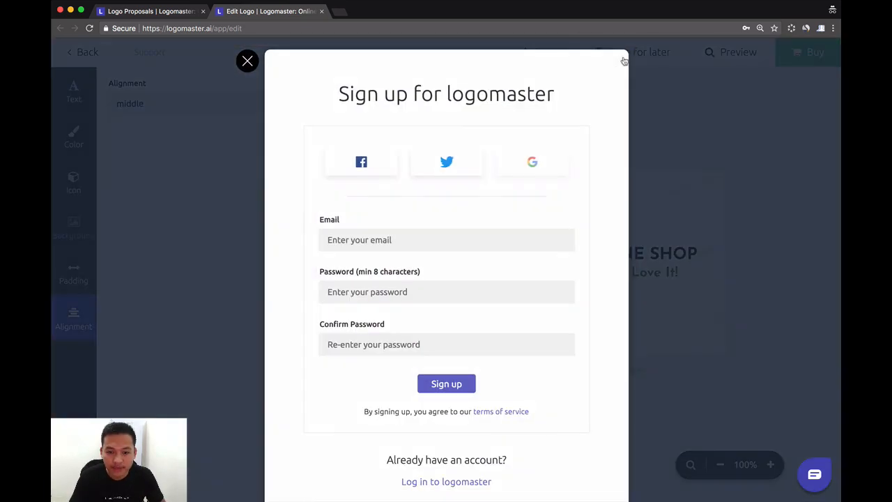
pyautogui.scroll(-1, 517, 271)
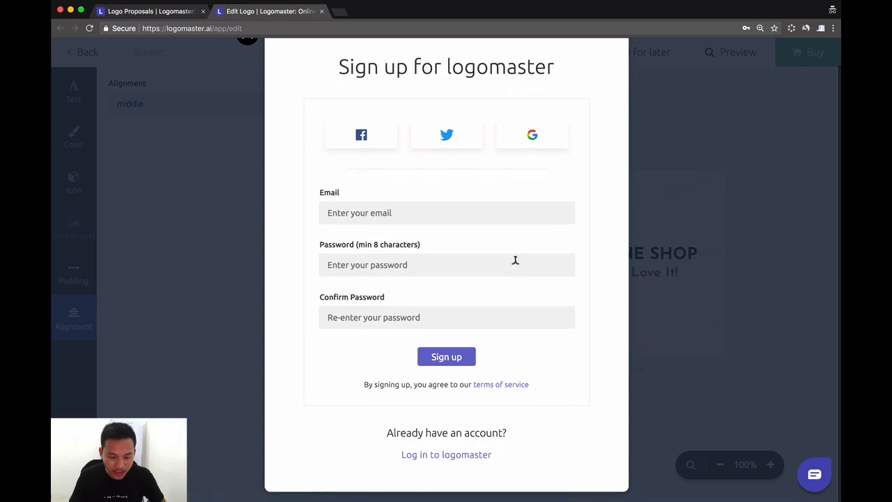
pyautogui.click(329, 213)
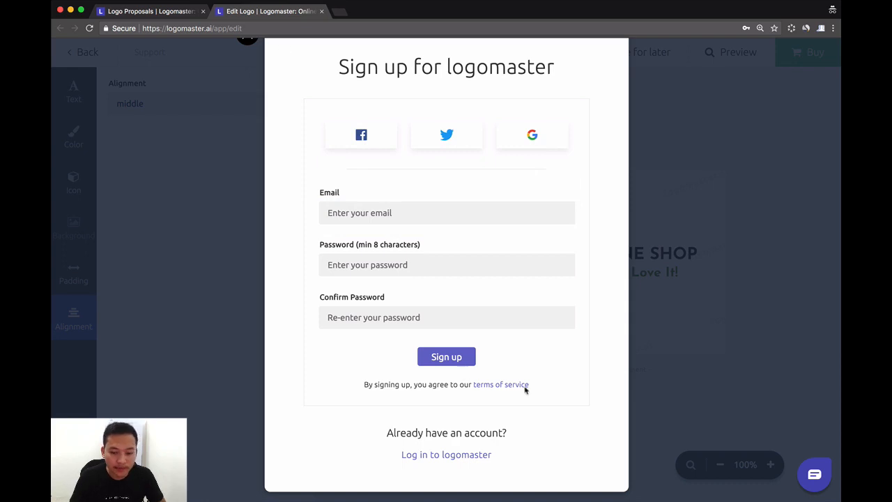
pyautogui.click(693, 321)
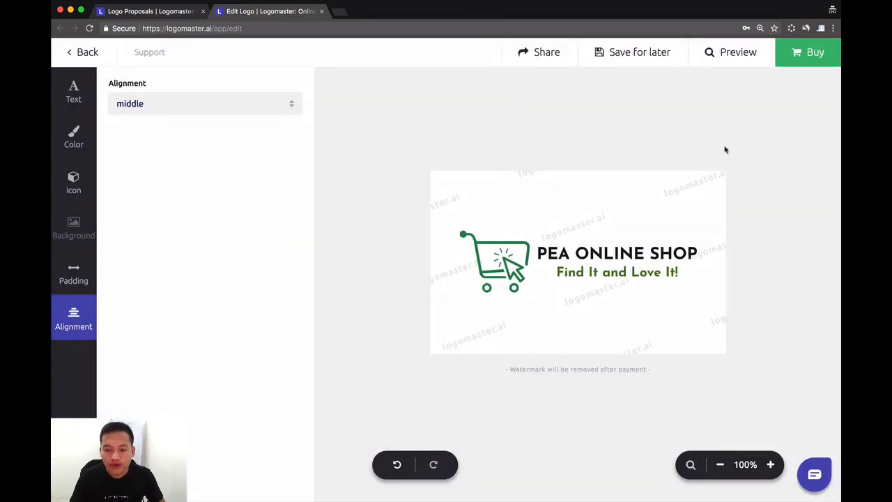
# Step: Proceed to buying the logo, select the Basic package and review what it includes
pyautogui.click(801, 52)
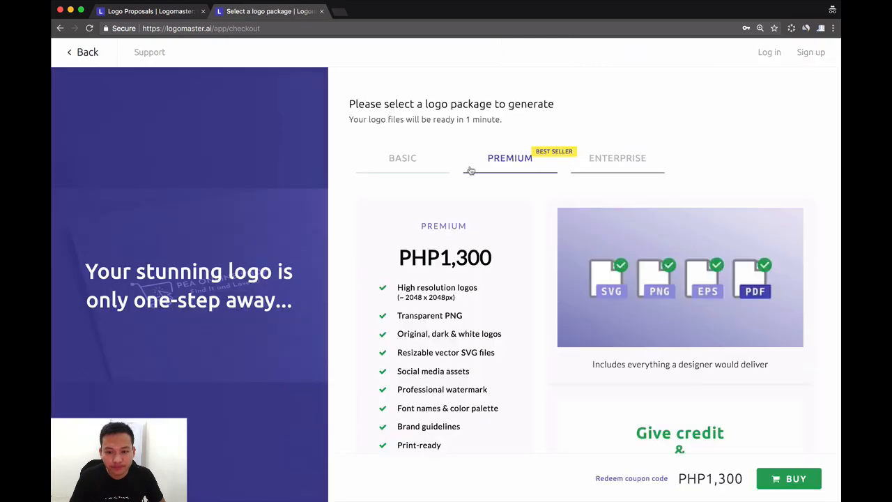
pyautogui.click(400, 159)
pyautogui.scroll(-2, 401, 161)
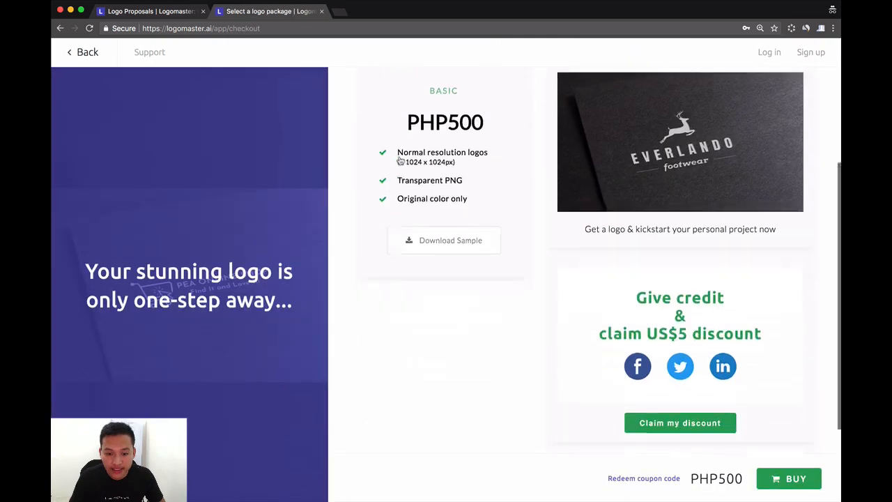
pyautogui.scroll(-1, 401, 160)
pyautogui.scroll(4, 486, 204)
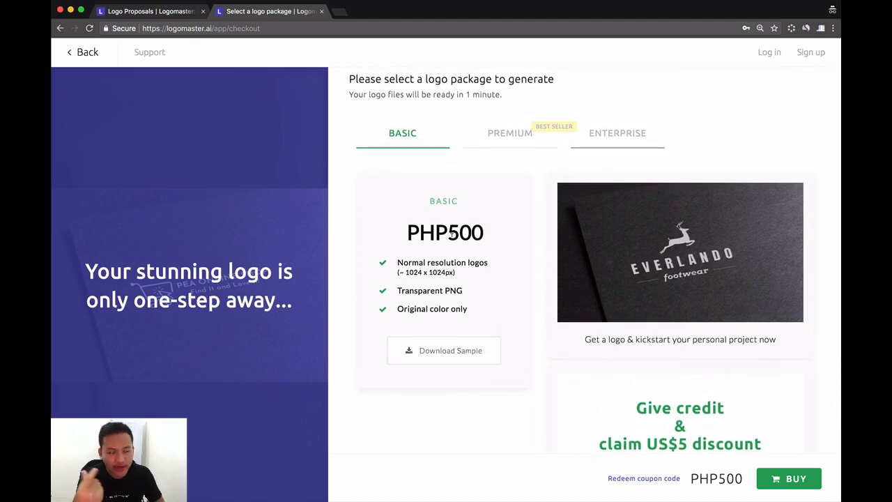
pyautogui.scroll(-5, 453, 230)
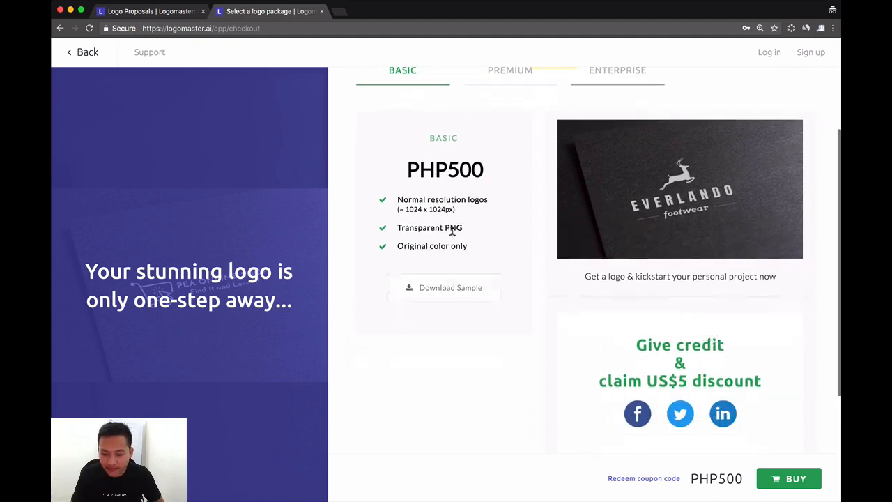
# Step: Look at the coupon code form and the social media discount offer, closing both without using them
pyautogui.click(638, 479)
pyautogui.click(399, 282)
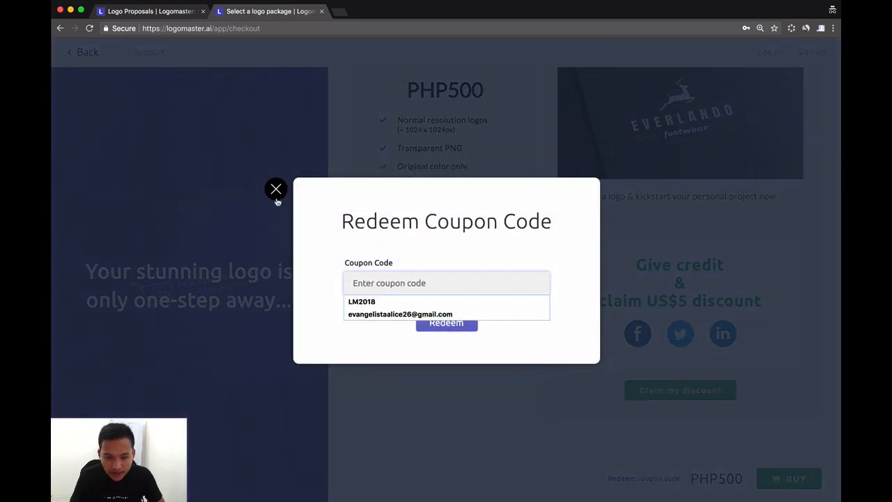
pyautogui.click(276, 196)
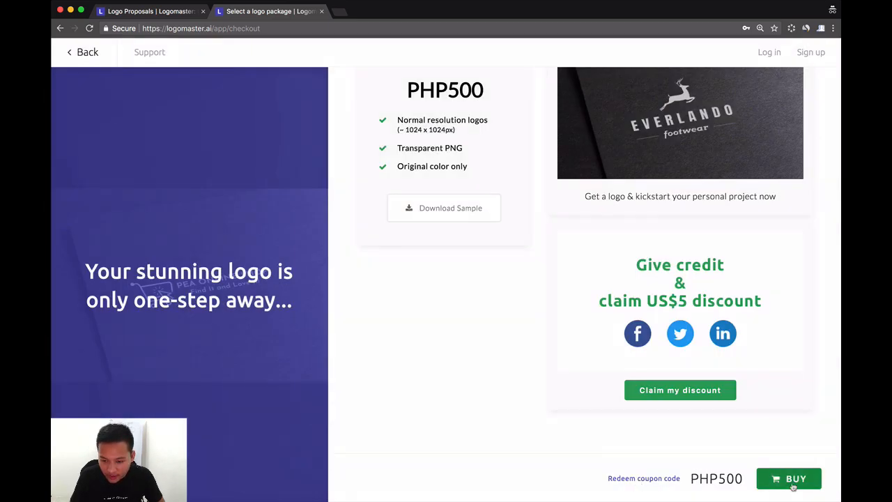
pyautogui.click(675, 392)
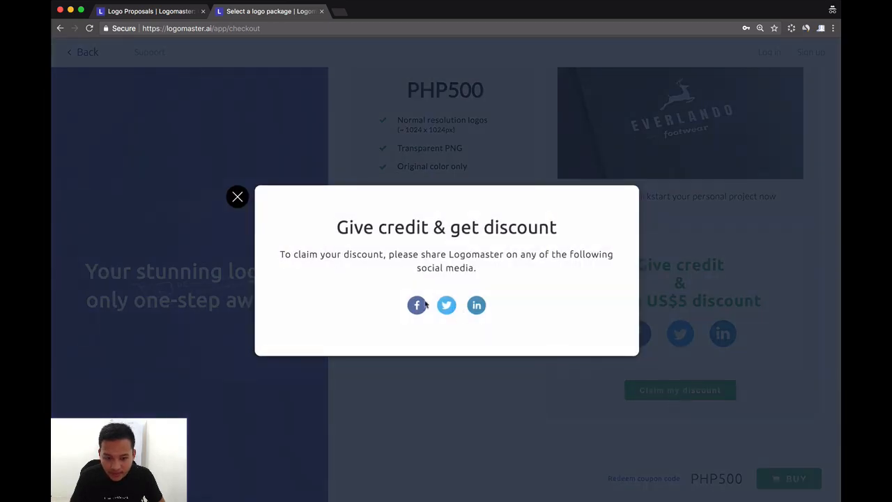
pyautogui.click(237, 197)
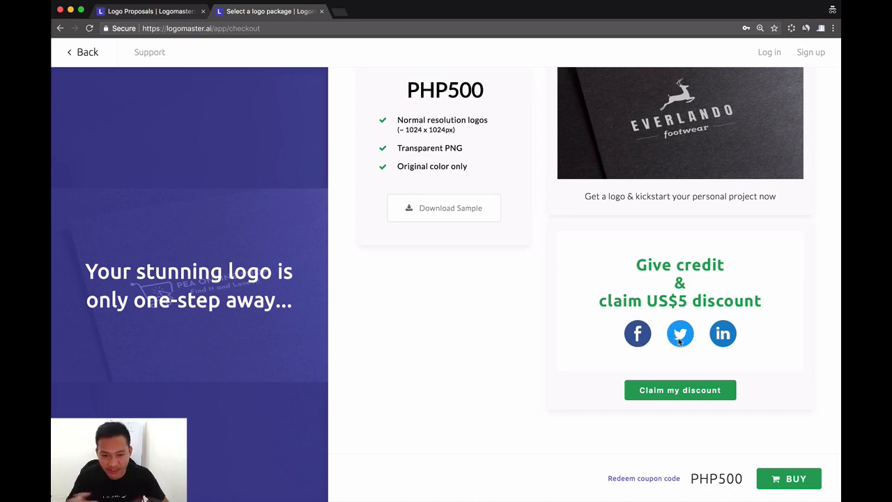
# Step: Redeem the coupon code LM2018 for the Basic package
pyautogui.scroll(1, 680, 392)
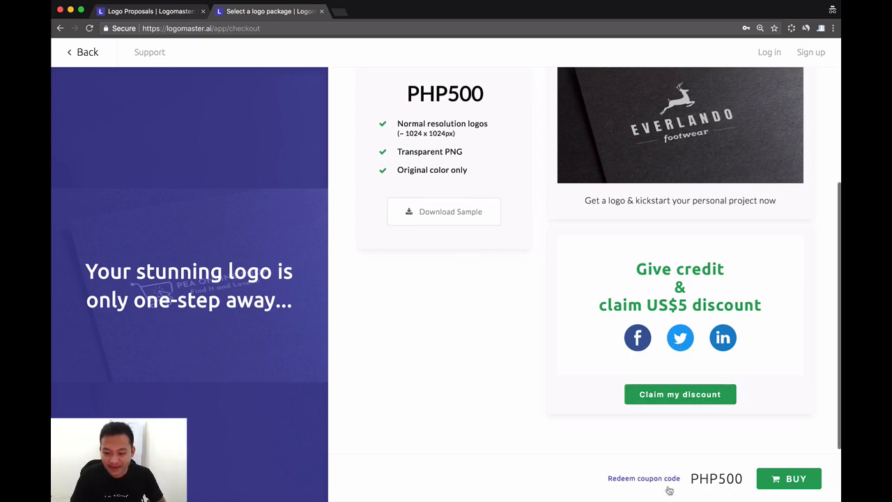
pyautogui.click(636, 480)
pyautogui.click(416, 273)
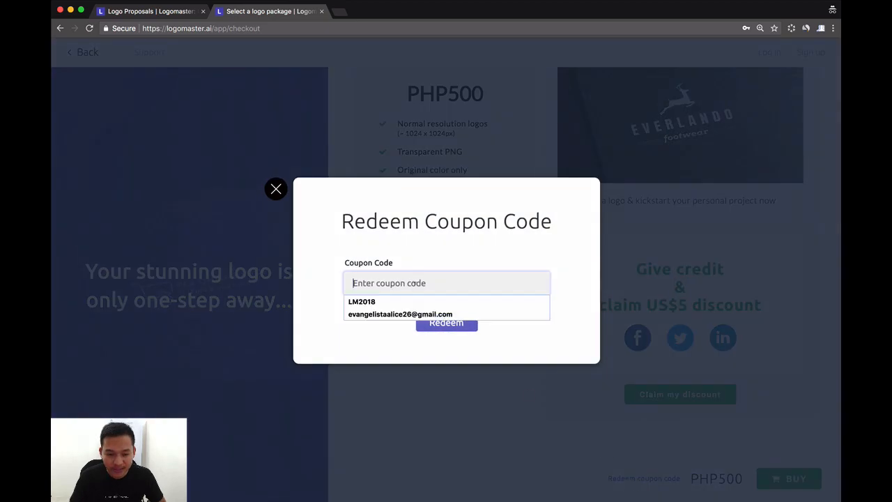
pyautogui.click(391, 302)
pyautogui.click(456, 327)
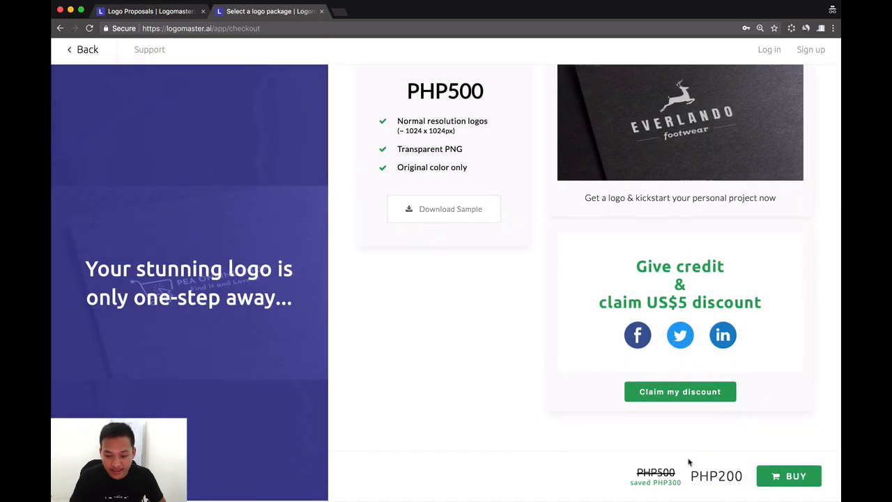
# Step: View the social media discount offer and the available payment methods, closing both without sharing or paying
pyautogui.click(680, 397)
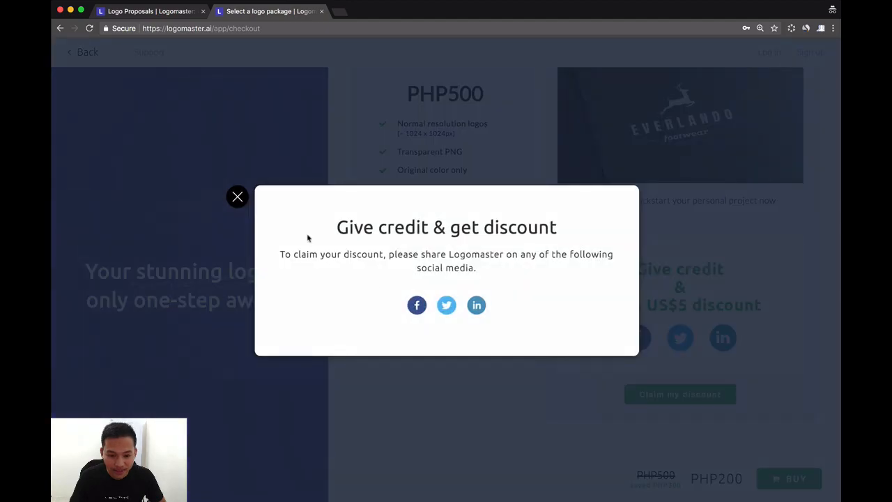
pyautogui.click(235, 196)
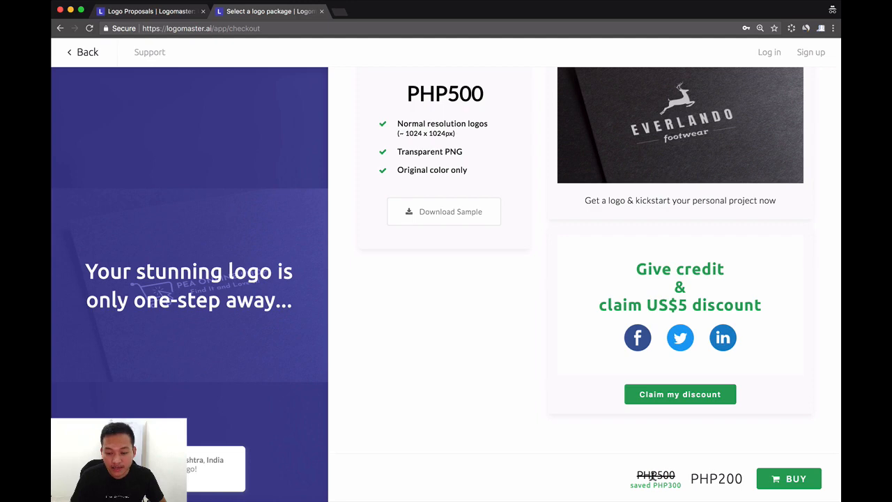
pyautogui.click(787, 479)
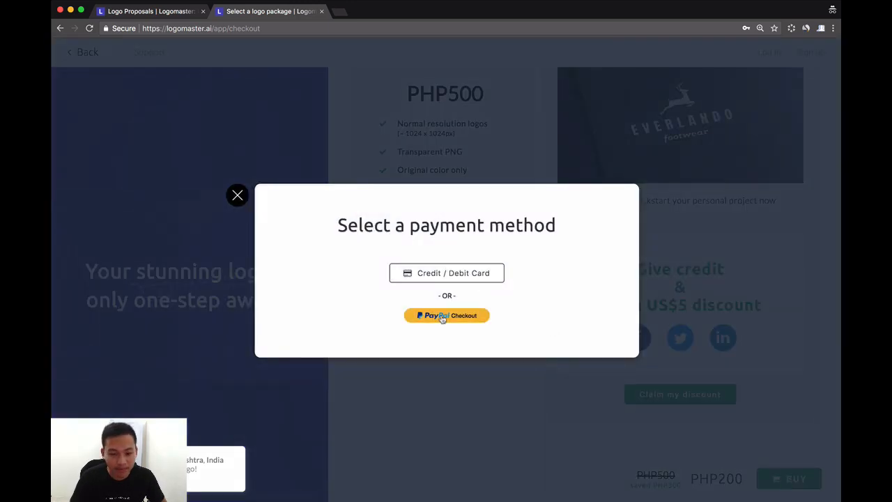
pyautogui.click(238, 196)
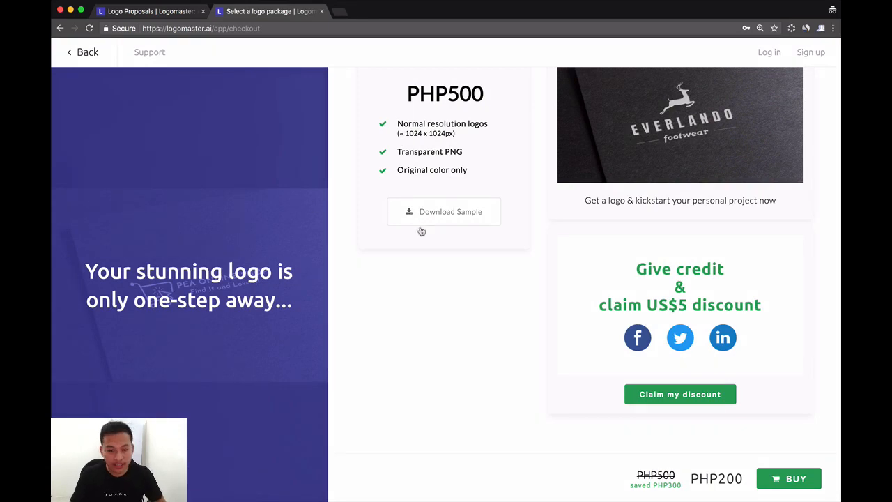
# Step: Review the Basic package page, return to the logo editor and open the preview of the logo
pyautogui.scroll(3, 543, 315)
pyautogui.scroll(1, 545, 317)
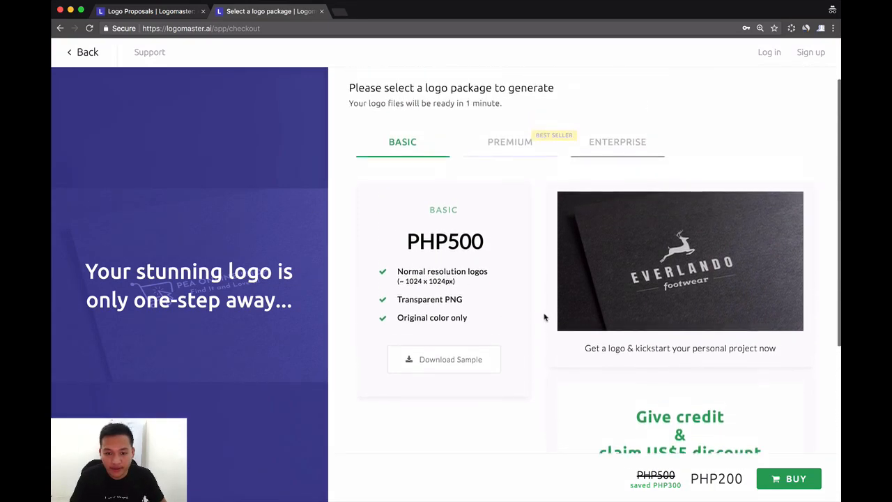
pyautogui.scroll(-4, 543, 317)
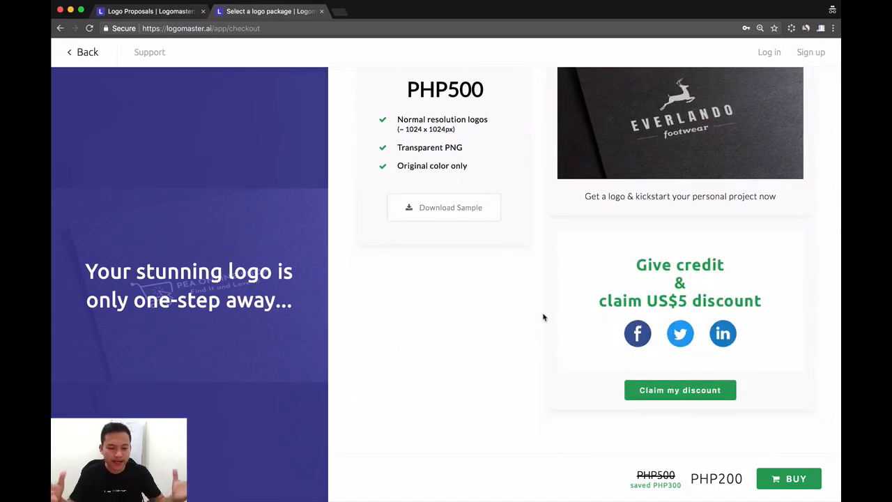
pyautogui.scroll(5, 543, 317)
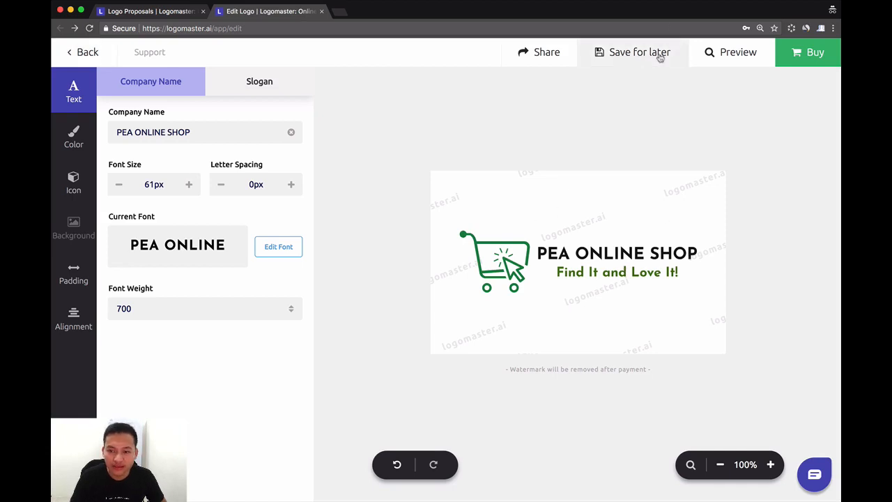
pyautogui.click(733, 55)
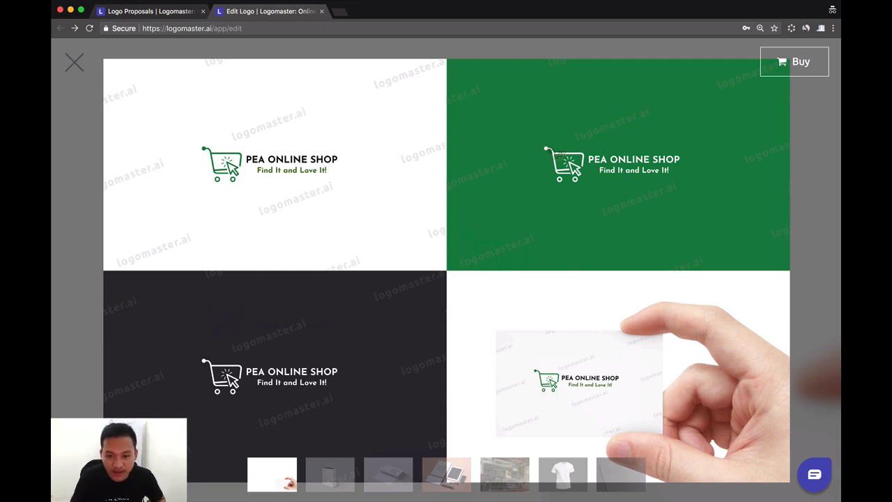
# Step: Capture screenshots cropped tightly around the logo on the green background and the logo on the white background
pyautogui.moveTo(542, 145); pyautogui.dragTo(684, 182)
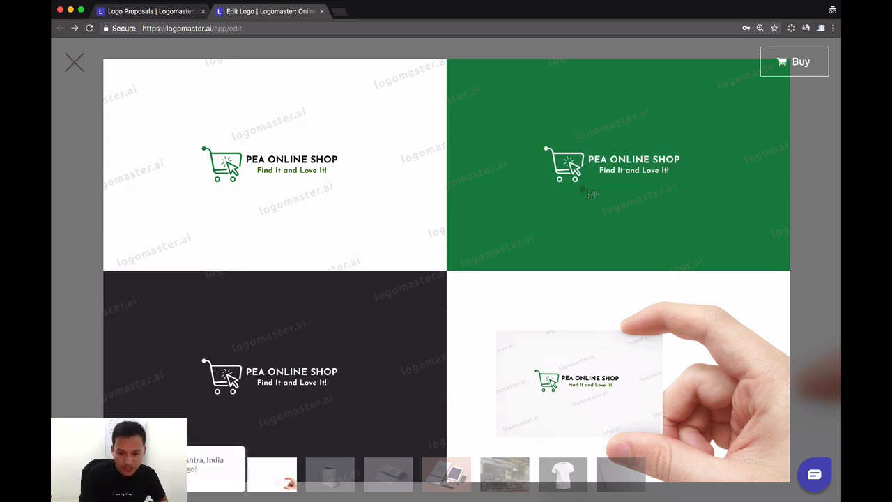
pyautogui.press('super+shift+4')
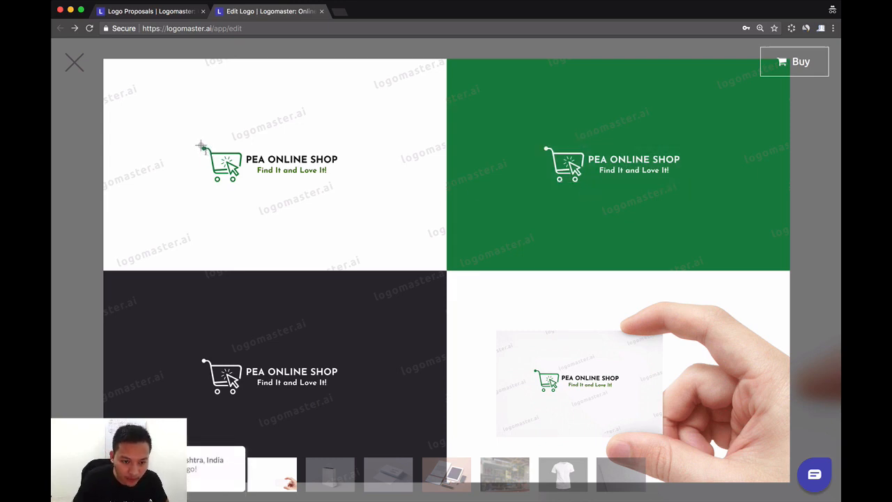
pyautogui.moveTo(200, 145); pyautogui.dragTo(339, 182)
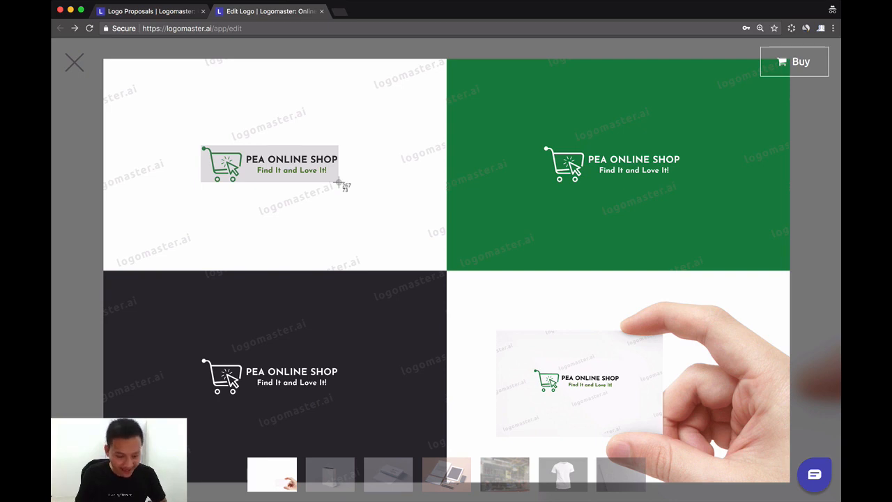
pyautogui.moveTo(339, 182); pyautogui.dragTo(345, 183)
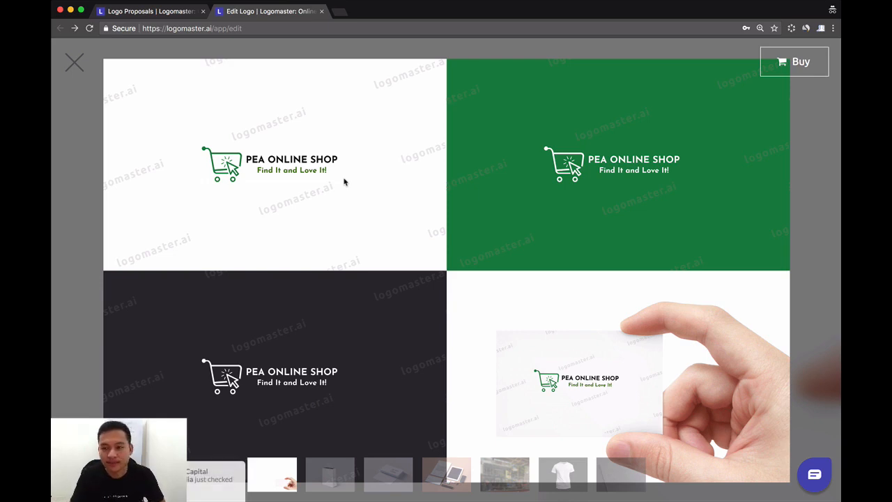
pyautogui.click(781, 0)
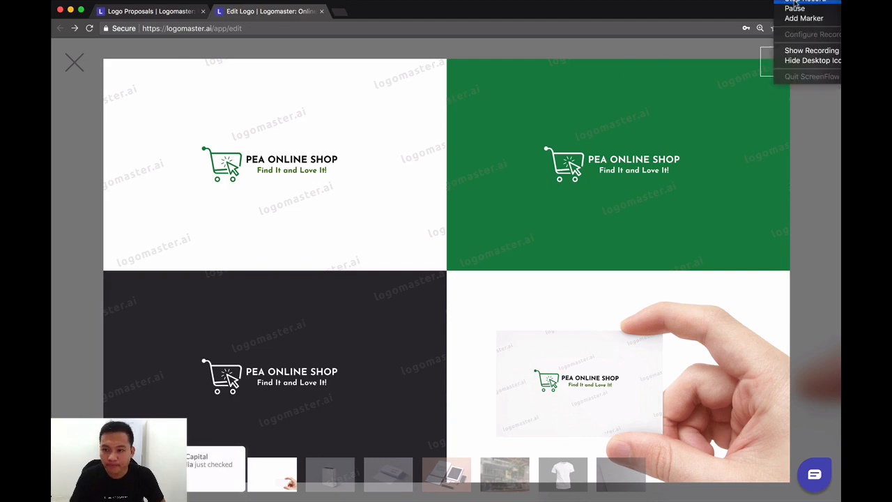